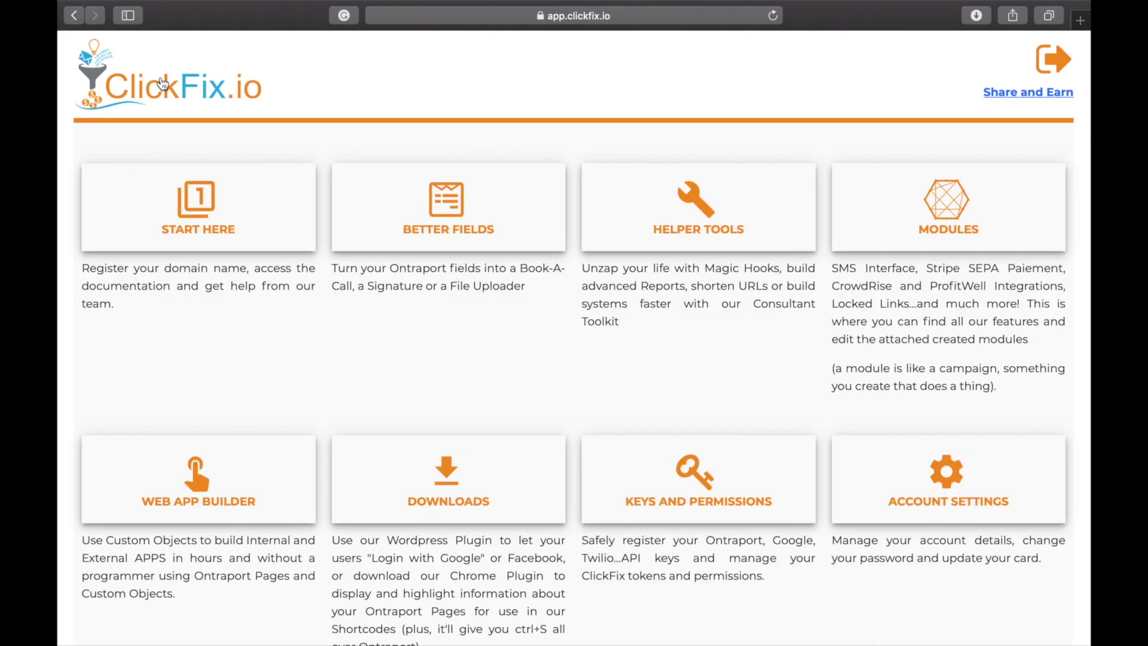
# Open the Start Here section's domain registration page and review the expected domain format
pyautogui.click(207, 235)
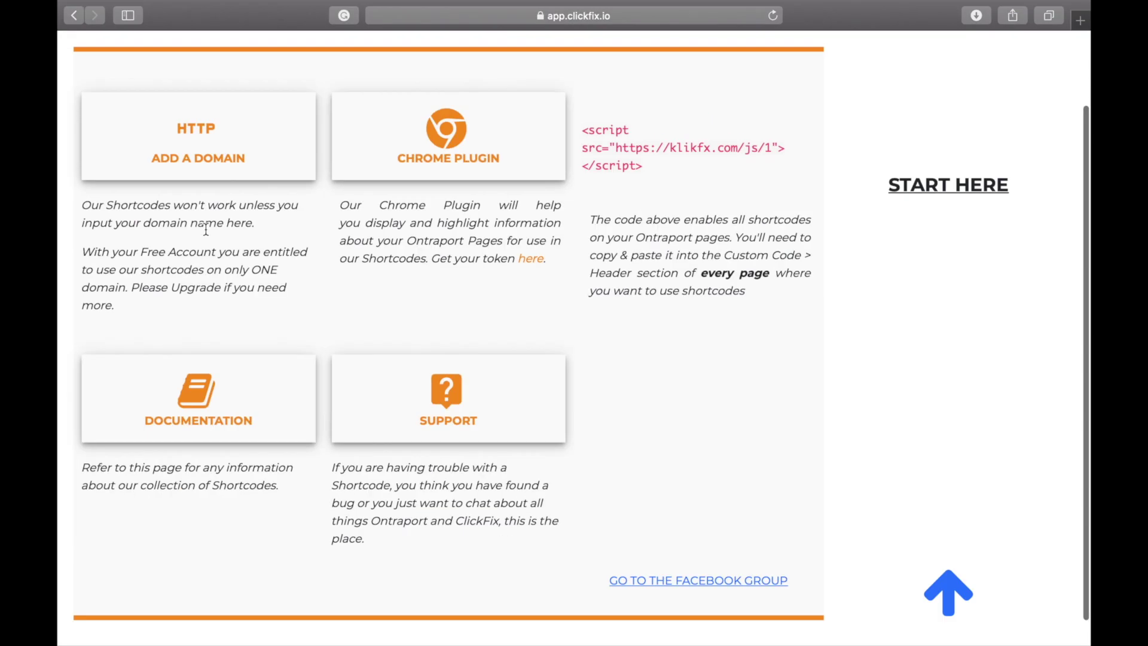
pyautogui.scroll(2, 217, 143)
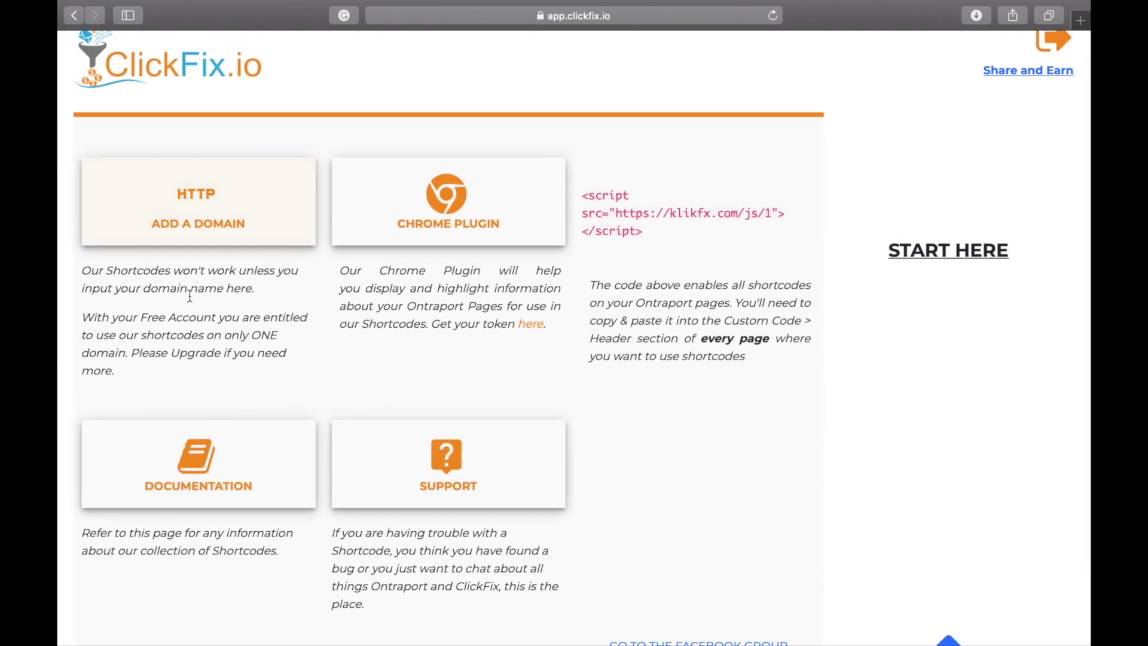
pyautogui.click(202, 235)
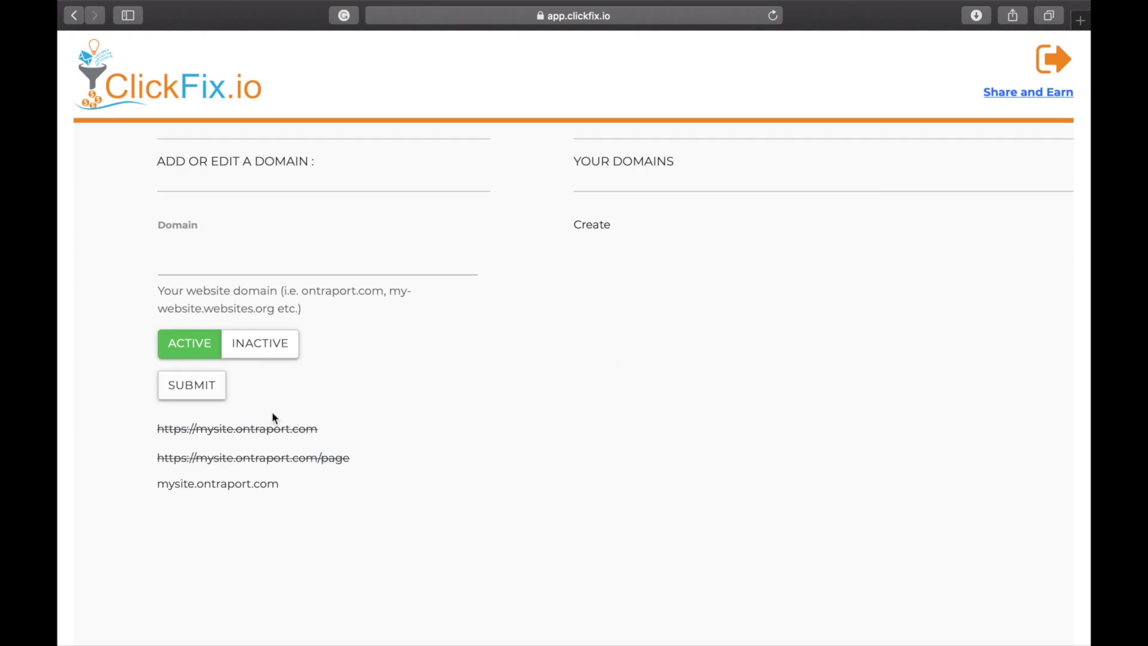
pyautogui.click(193, 83)
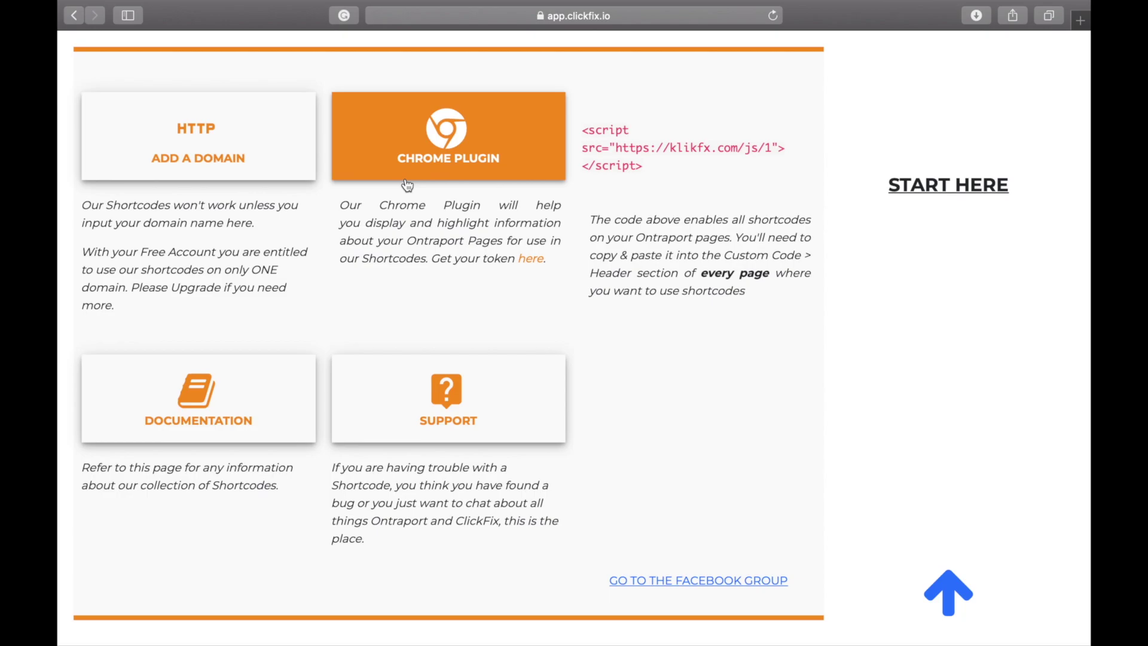
# View the Chrome plugin's store page, and select the klikfx.com import script back in the Start Here section
pyautogui.click(424, 159)
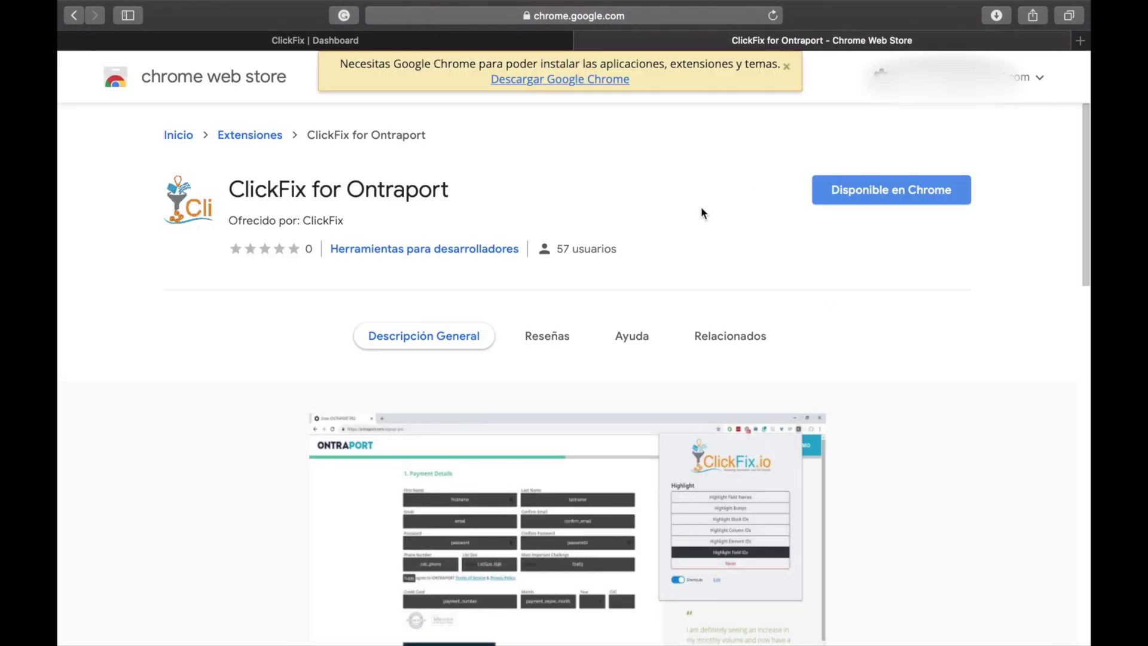
pyautogui.click(446, 45)
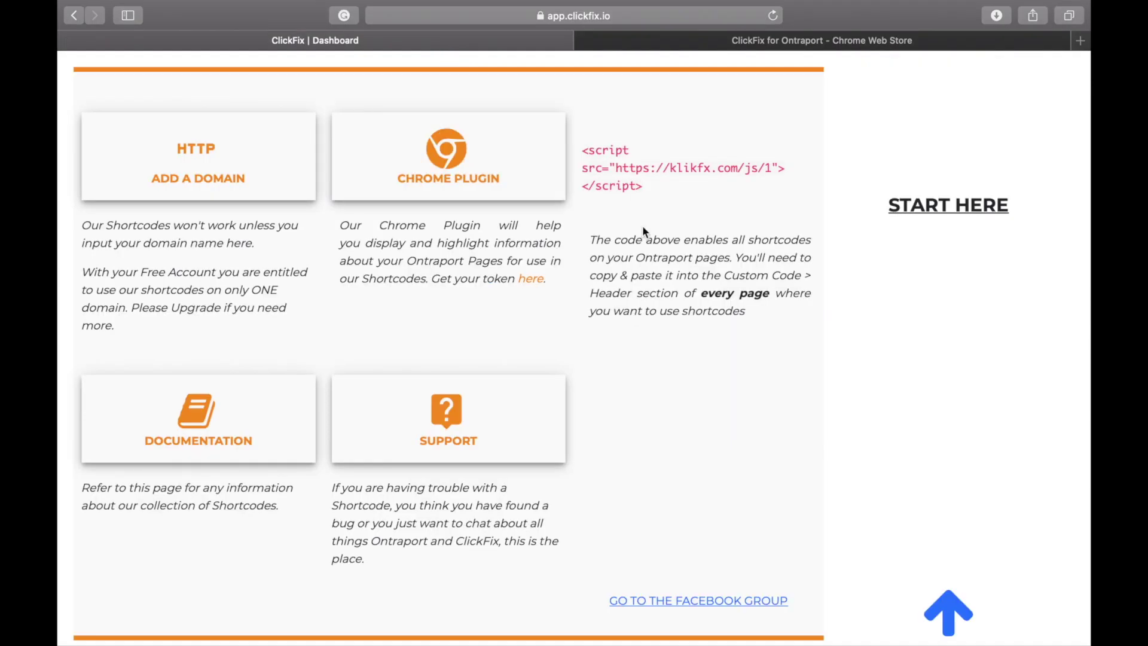
pyautogui.moveTo(648, 197); pyautogui.dragTo(580, 154)
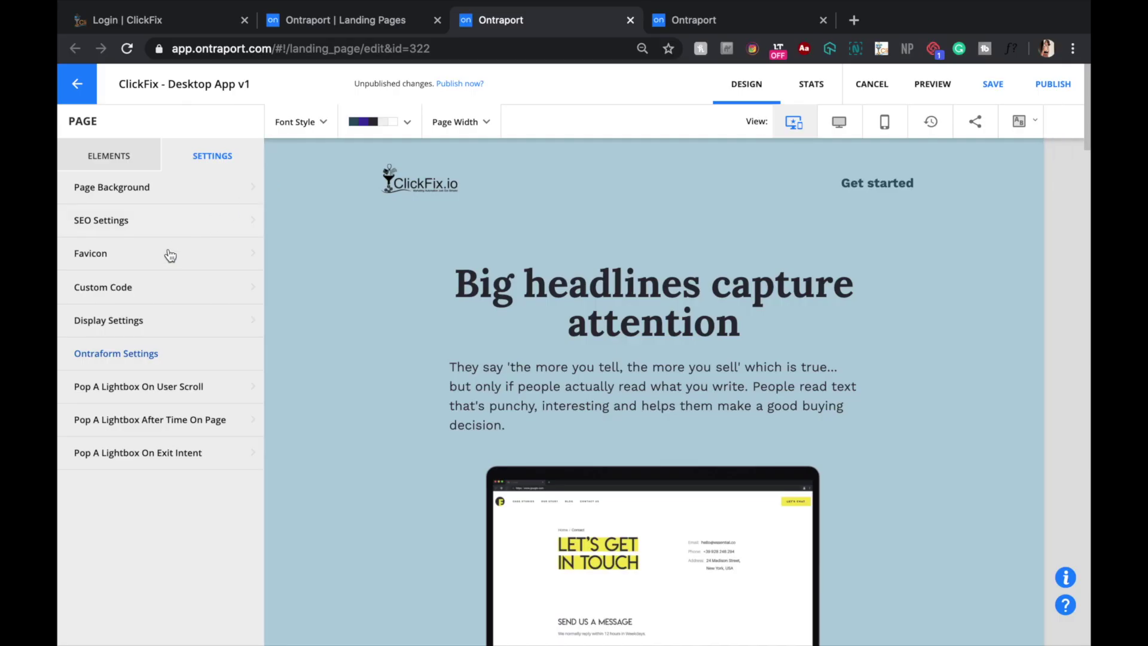
# In Ontraport, open the desktop app page's custom header code and examine the import script, hidden div and CSSElement shortcode
pyautogui.click(163, 296)
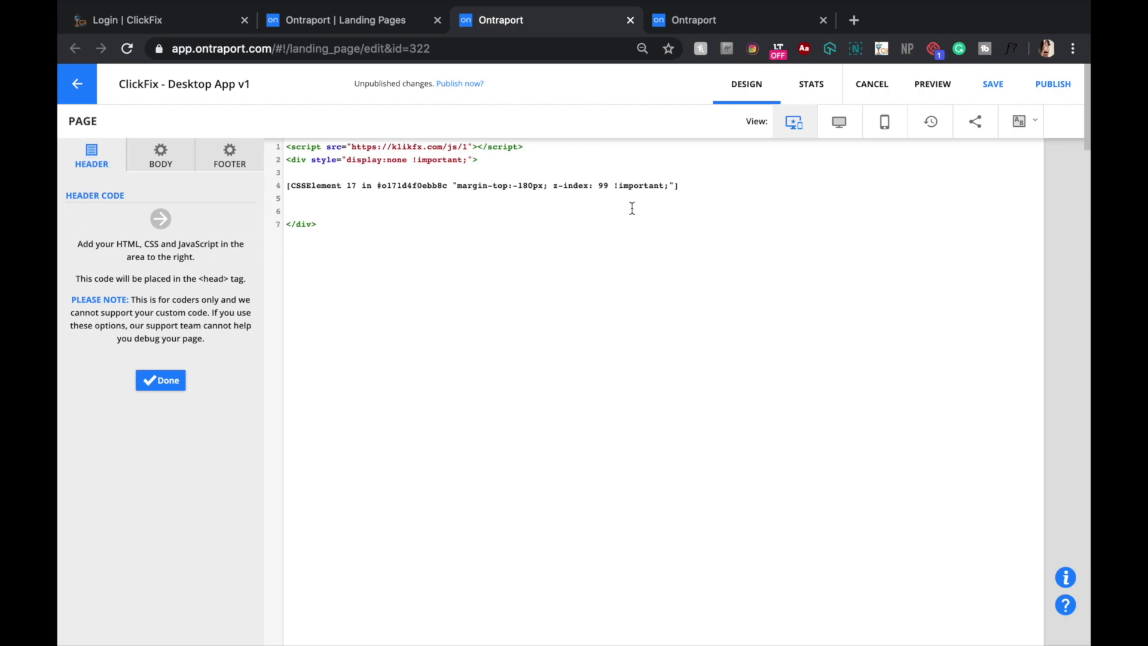
pyautogui.click(487, 159)
pyautogui.moveTo(487, 160); pyautogui.dragTo(287, 147)
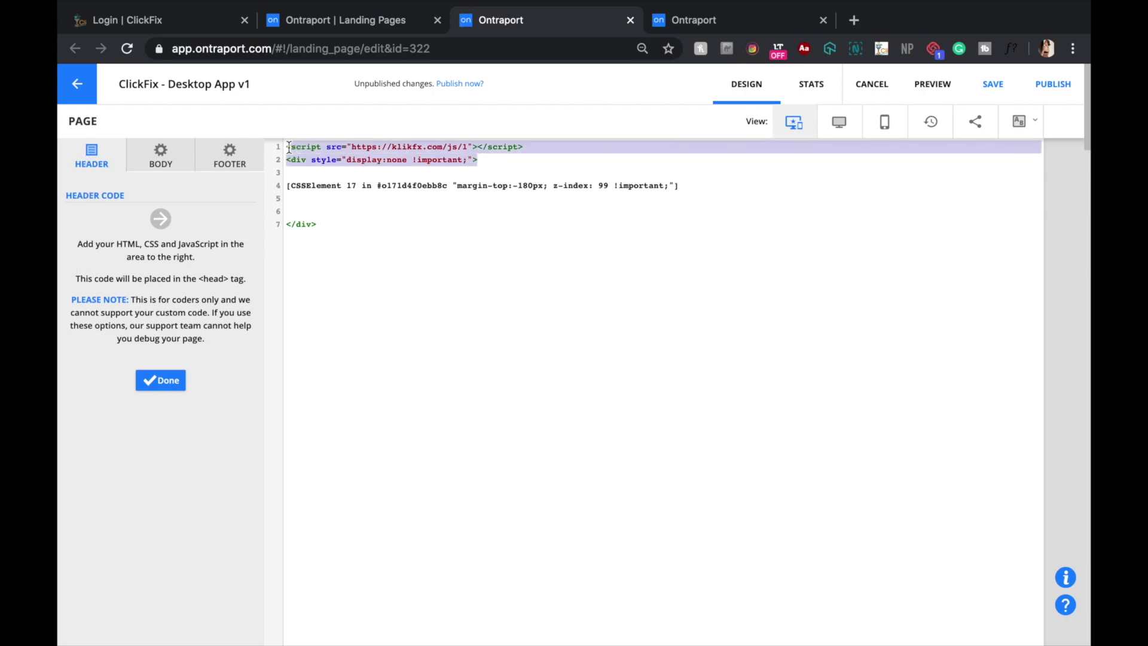
pyautogui.click(330, 216)
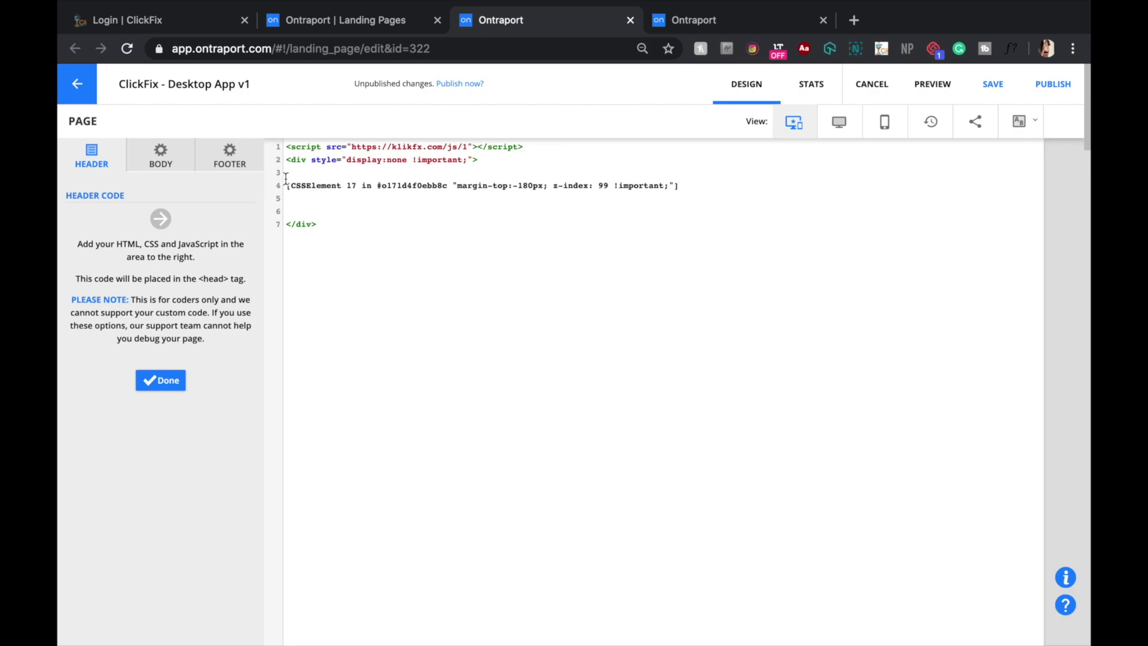
pyautogui.moveTo(287, 185); pyautogui.dragTo(667, 190)
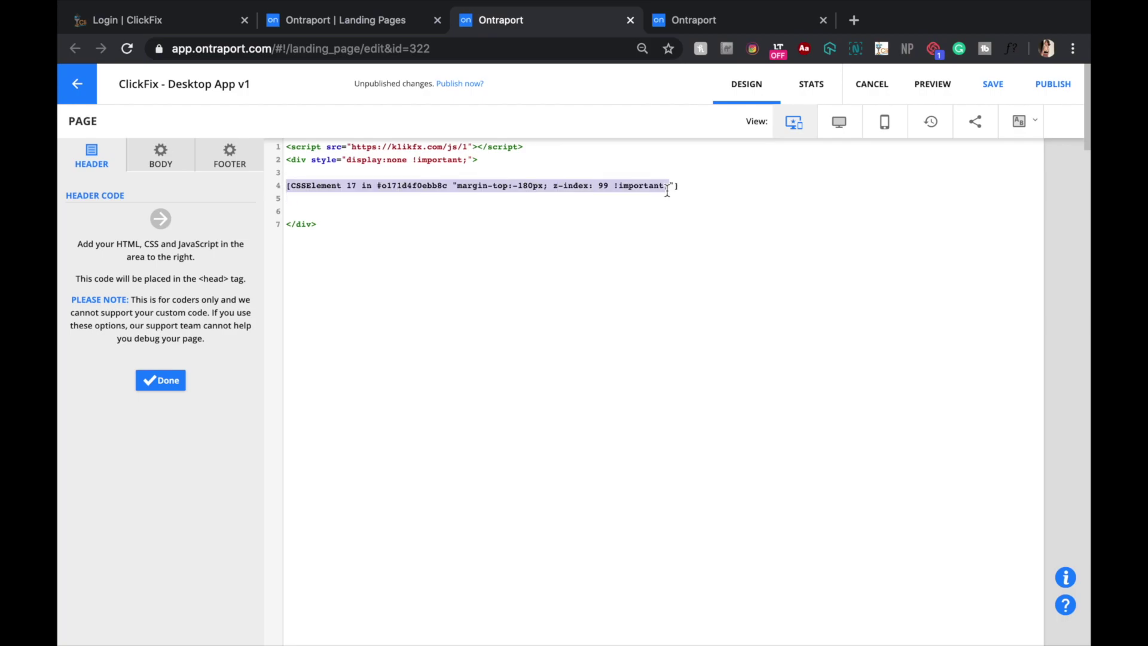
pyautogui.click(169, 382)
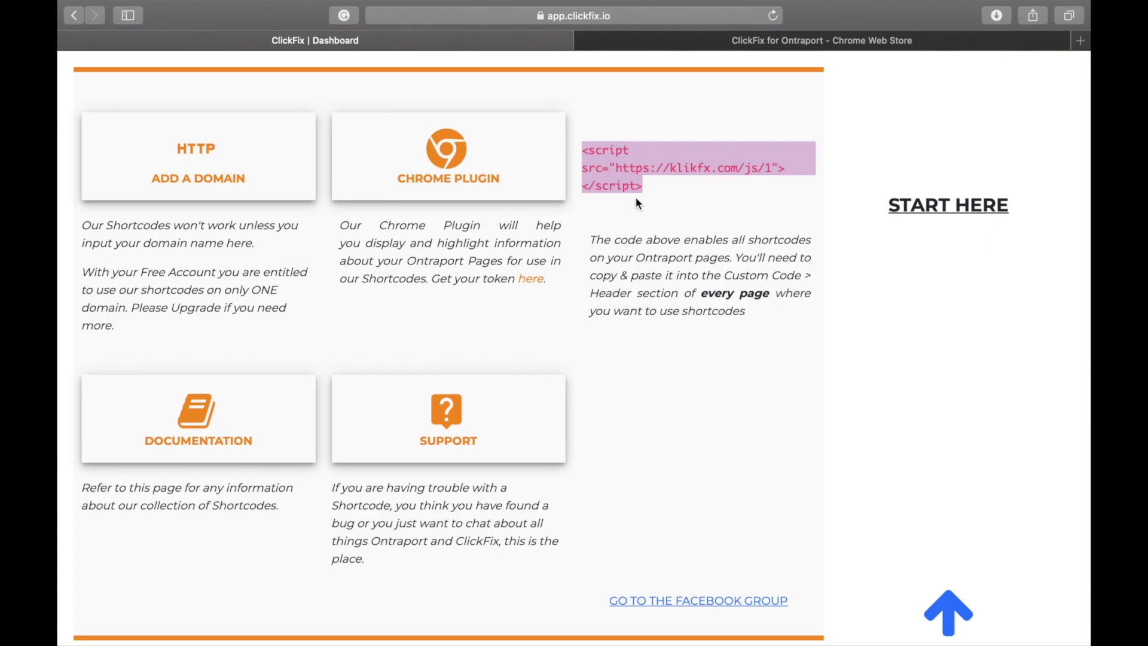
# Open the ClickFix documentation and browse its Shortcodes section, expanding the list of shortcode categories
pyautogui.click(636, 196)
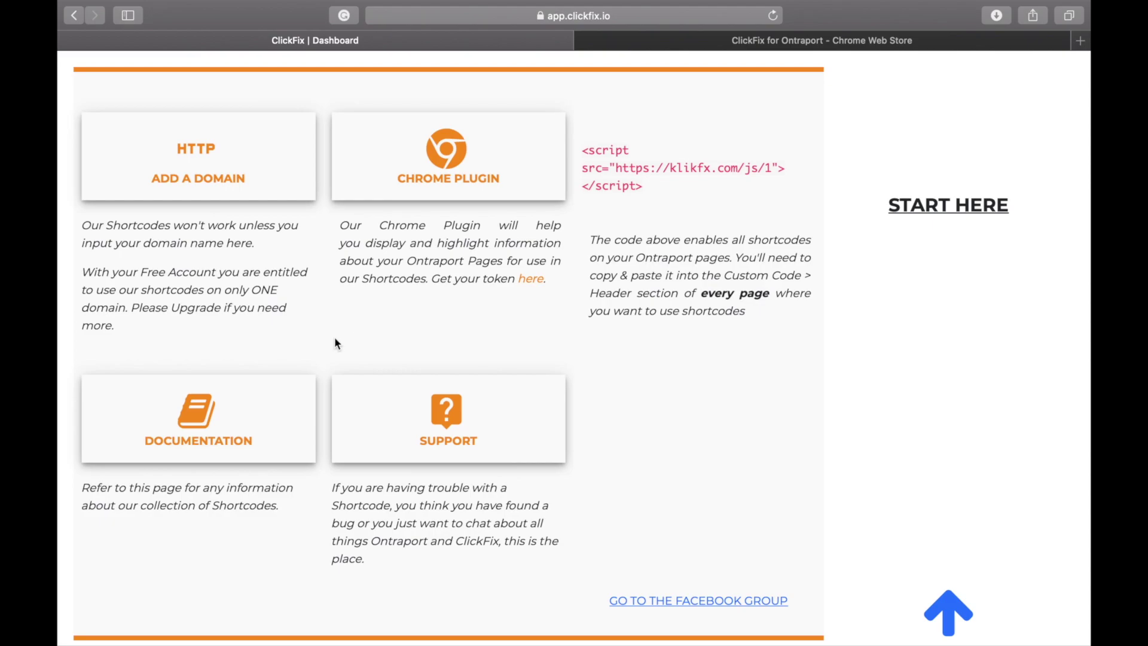
pyautogui.click(206, 426)
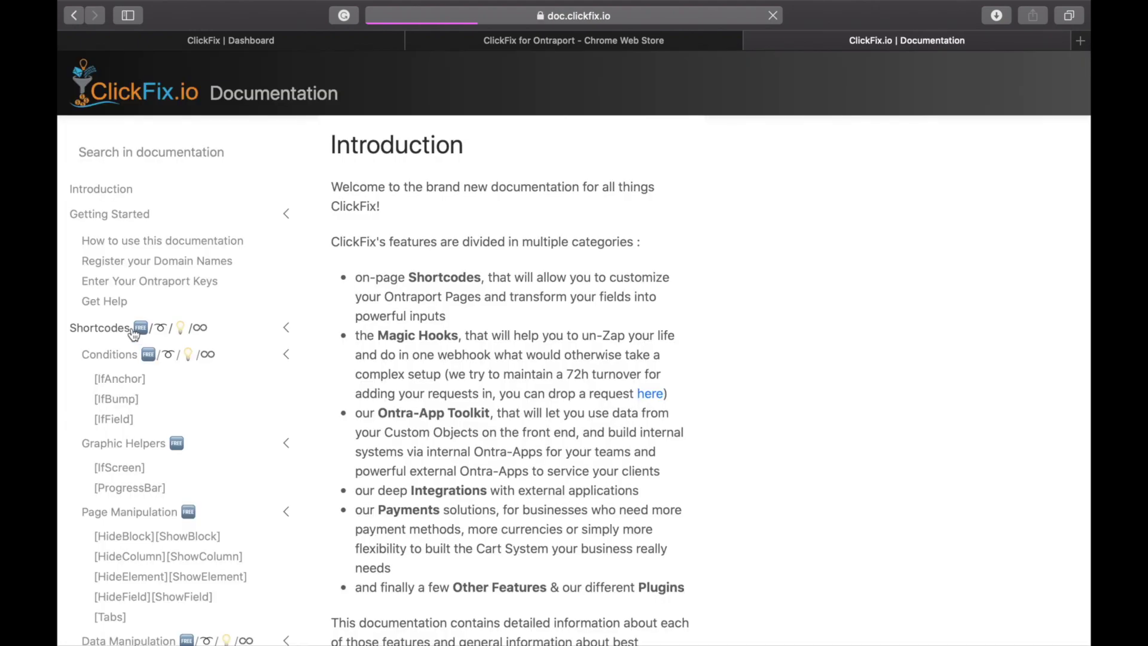
pyautogui.click(133, 329)
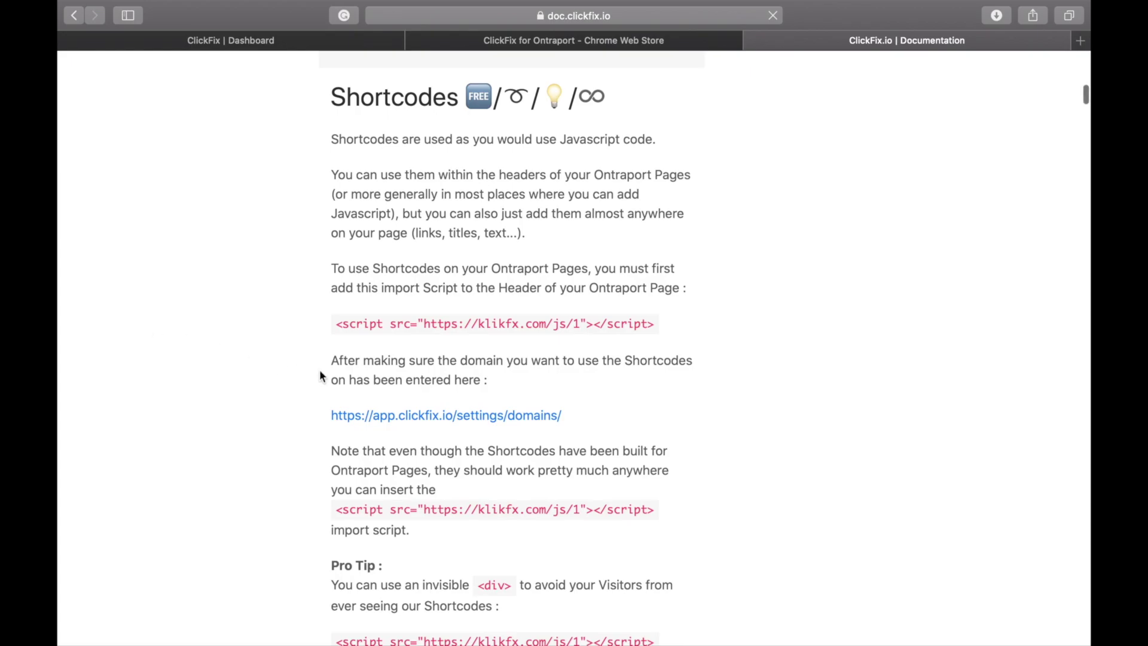
pyautogui.scroll(-10, 321, 375)
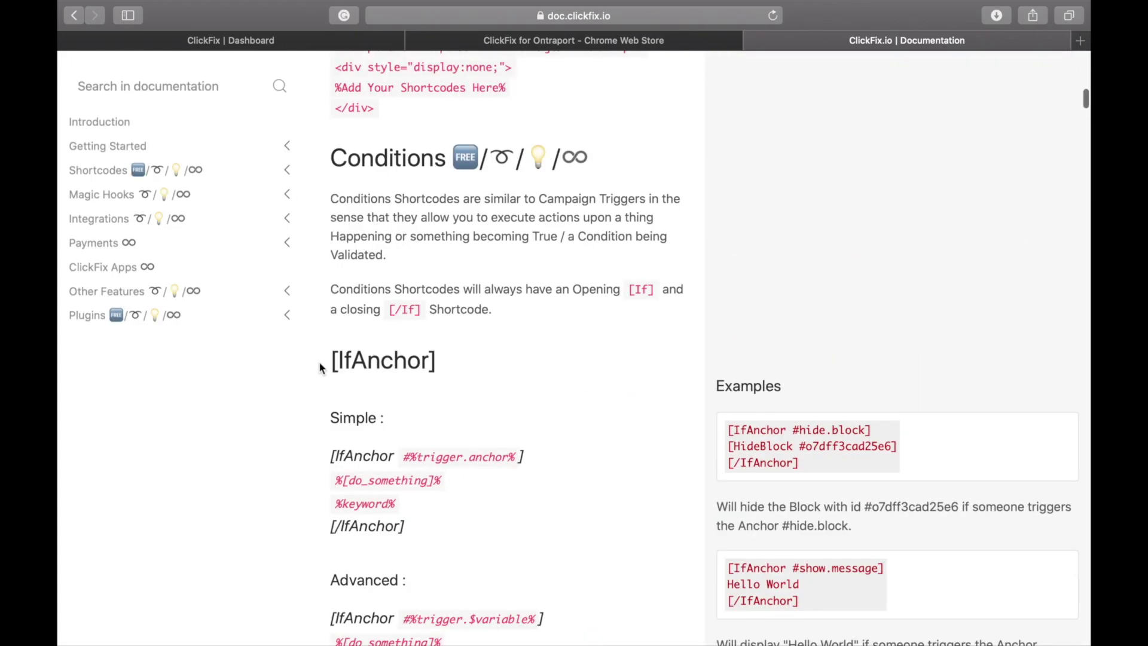
pyautogui.click(286, 173)
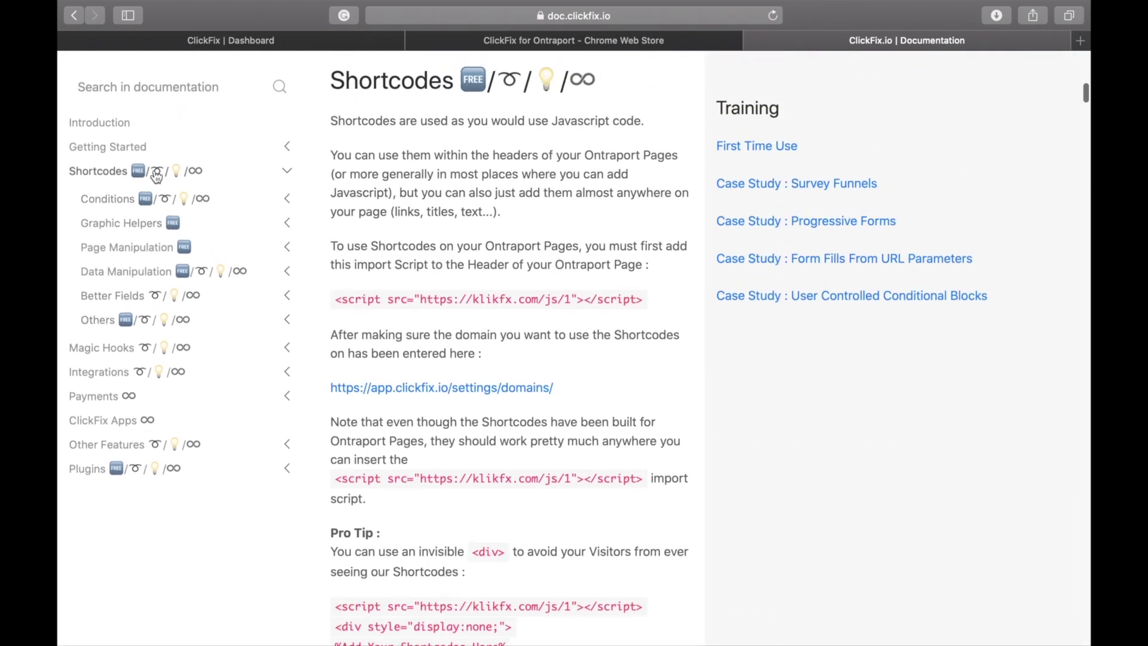
pyautogui.click(335, 44)
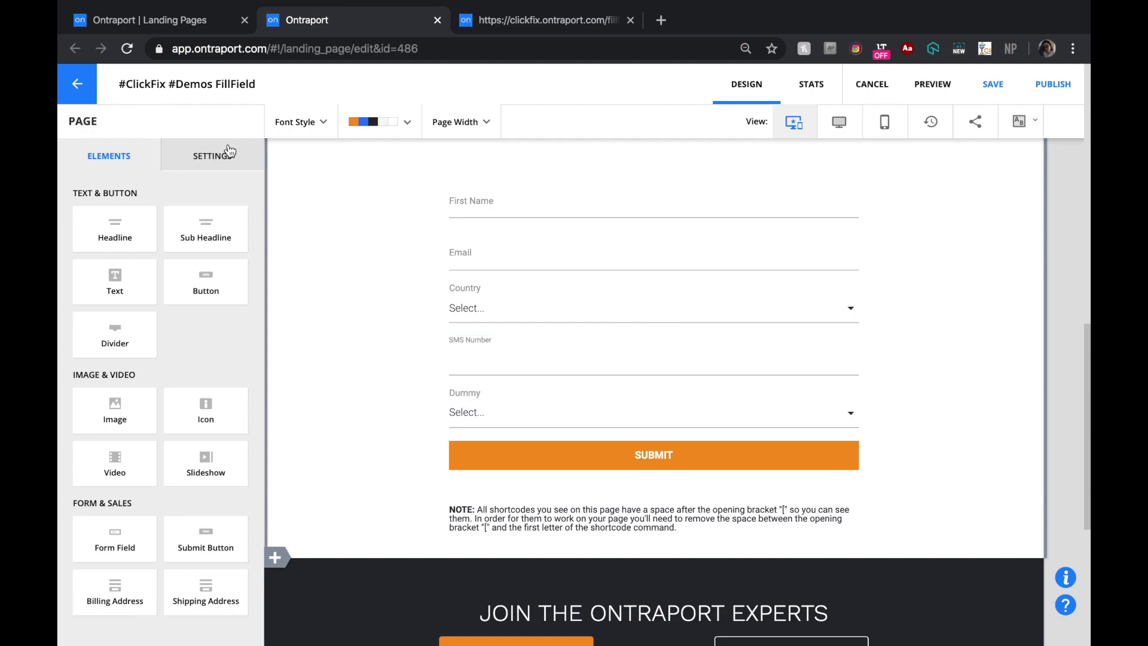
# Relabel the form's Dummy field as "Shipping" in the Ontraport page editor
pyautogui.click(481, 427)
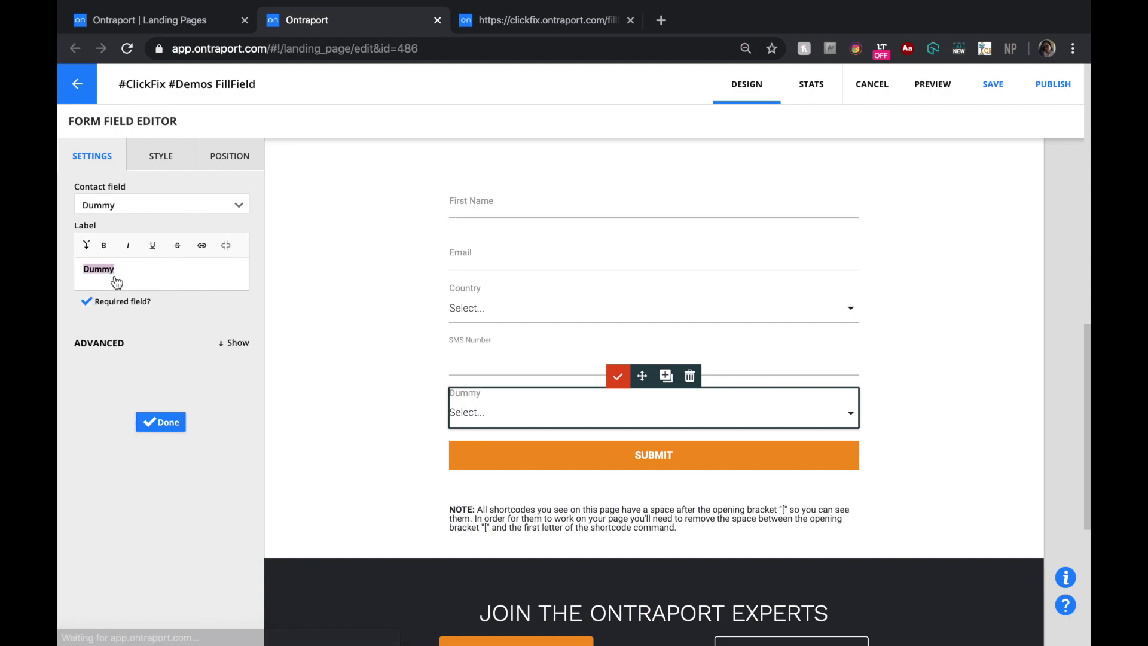
pyautogui.write('S')
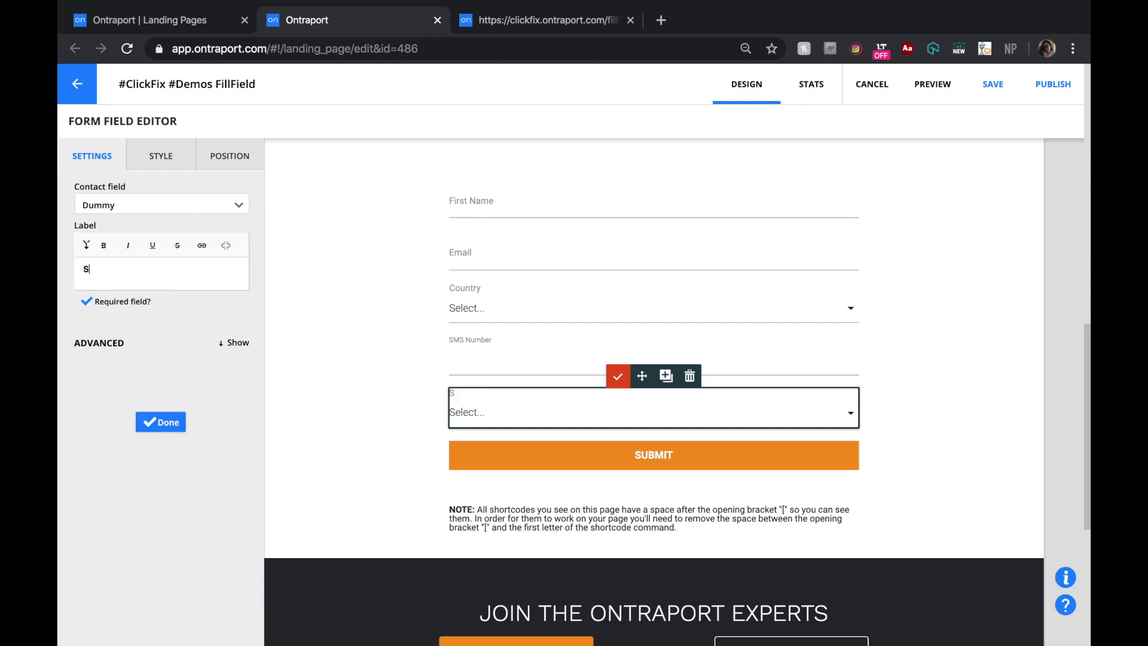
pyautogui.write('hipping')
pyautogui.click(137, 423)
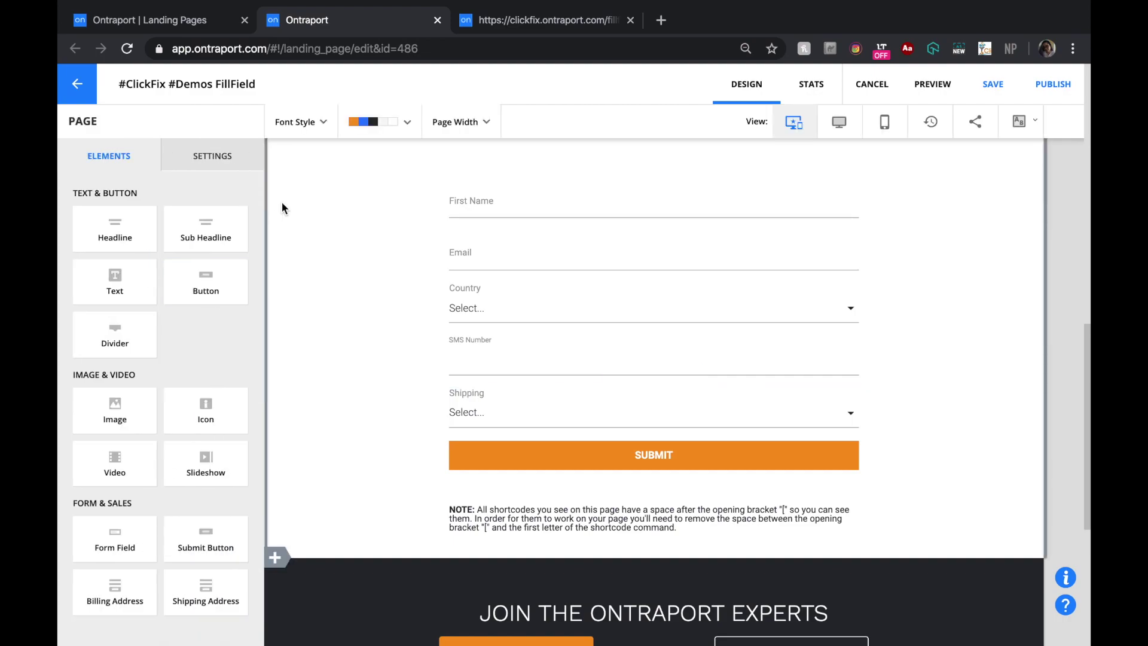
# Open the FillField demo page's custom header code
pyautogui.click(217, 157)
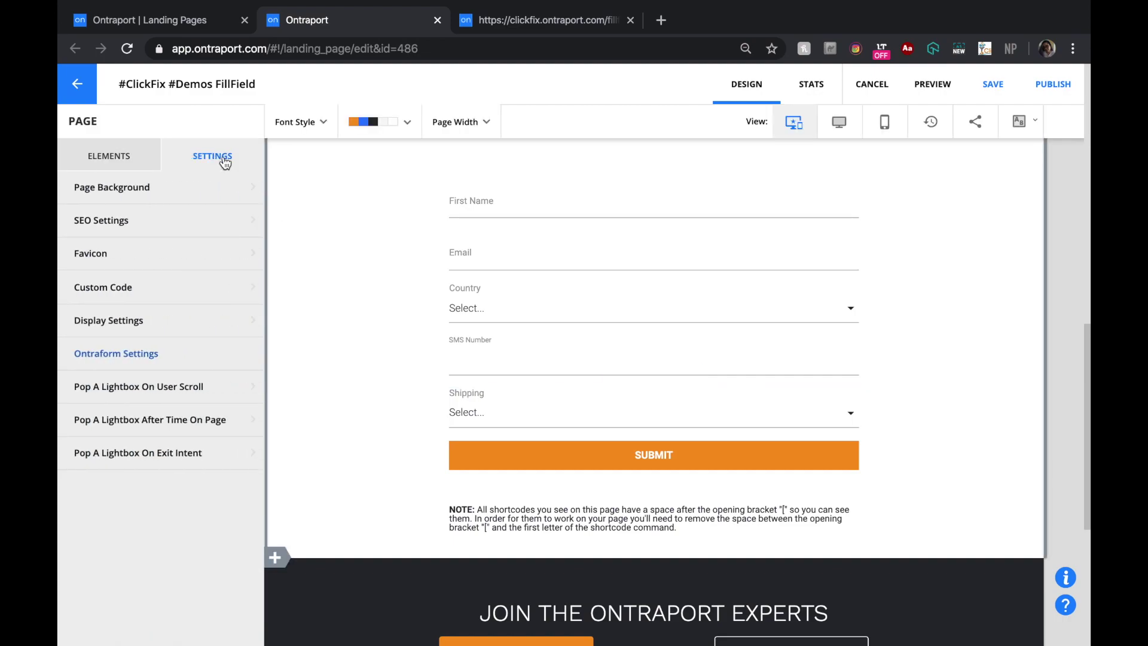
pyautogui.click(181, 284)
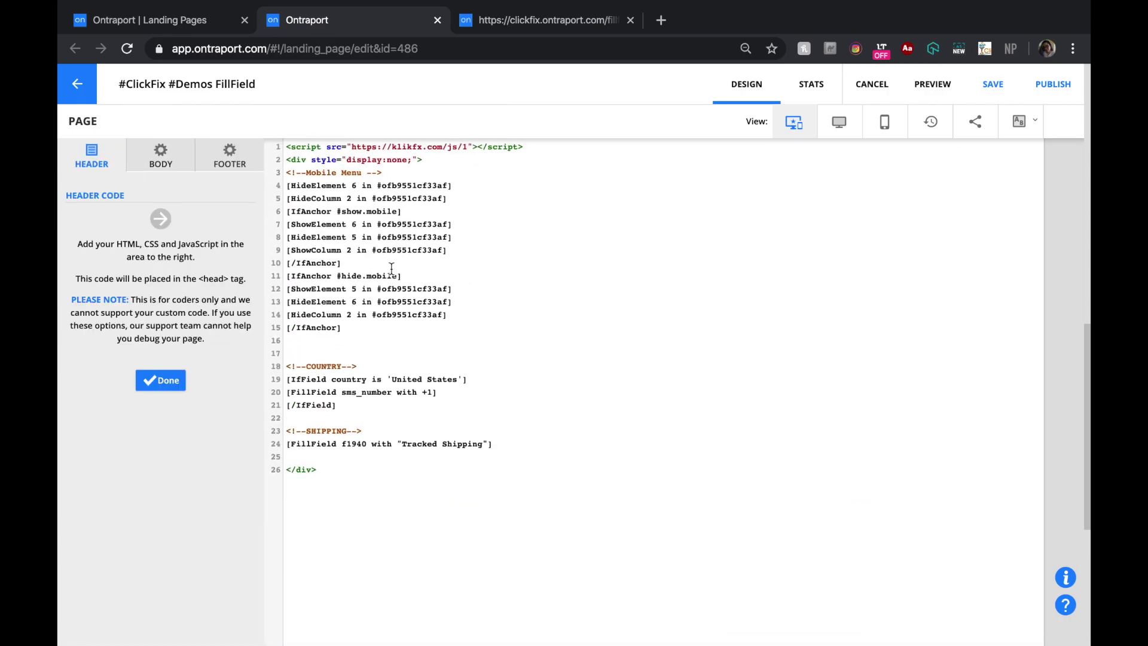
# Highlight the field IDs on the live fillfield page with the ClickFix extension and identify the SMS number and shipping field names
pyautogui.click(566, 30)
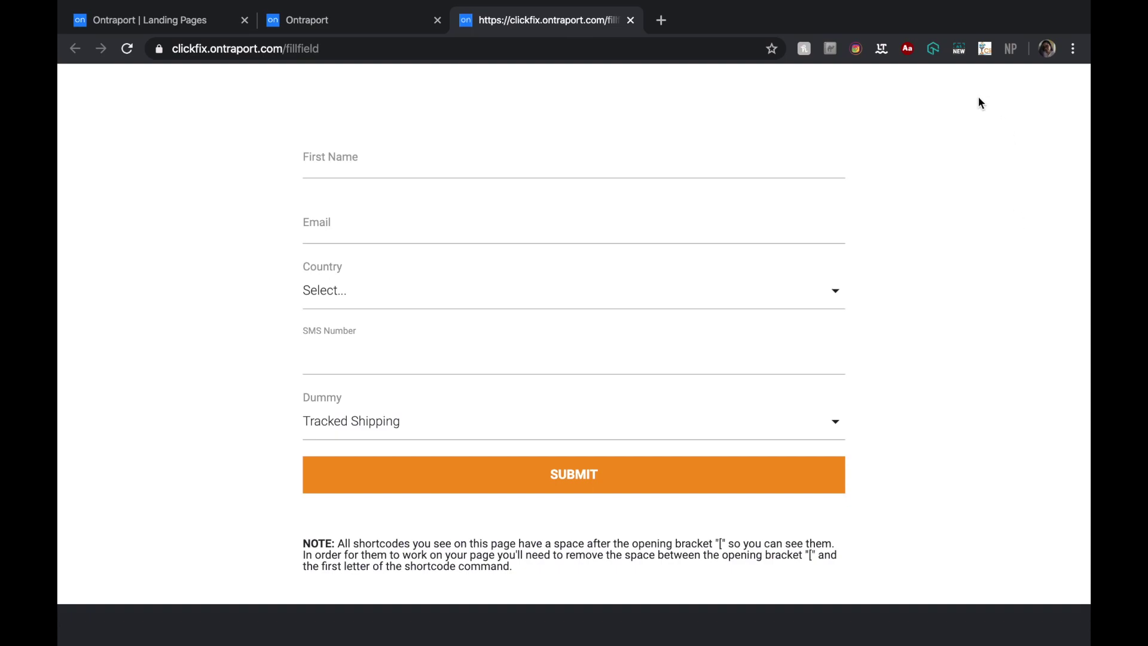
pyautogui.click(987, 50)
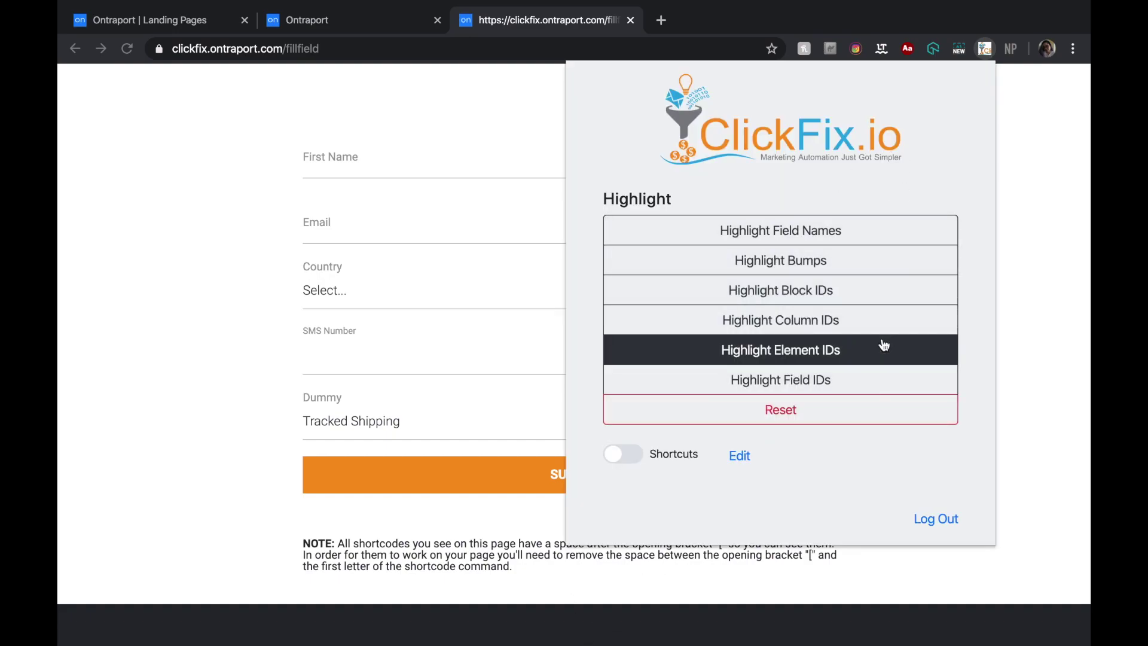
pyautogui.click(801, 383)
pyautogui.click(273, 241)
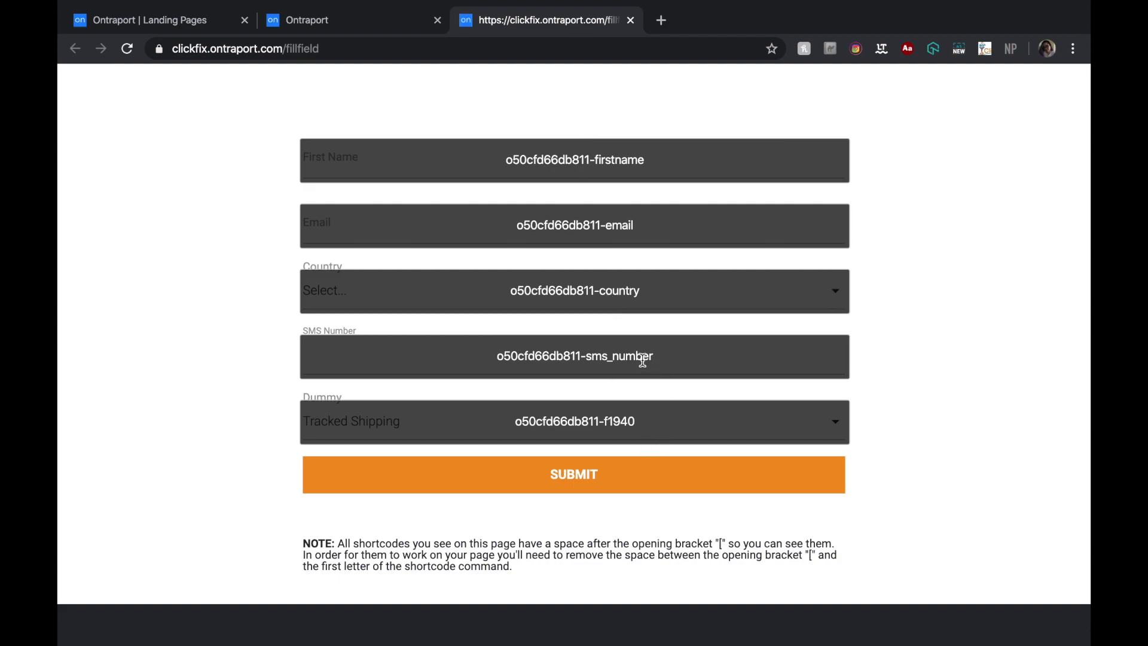
pyautogui.moveTo(651, 359); pyautogui.dragTo(592, 371)
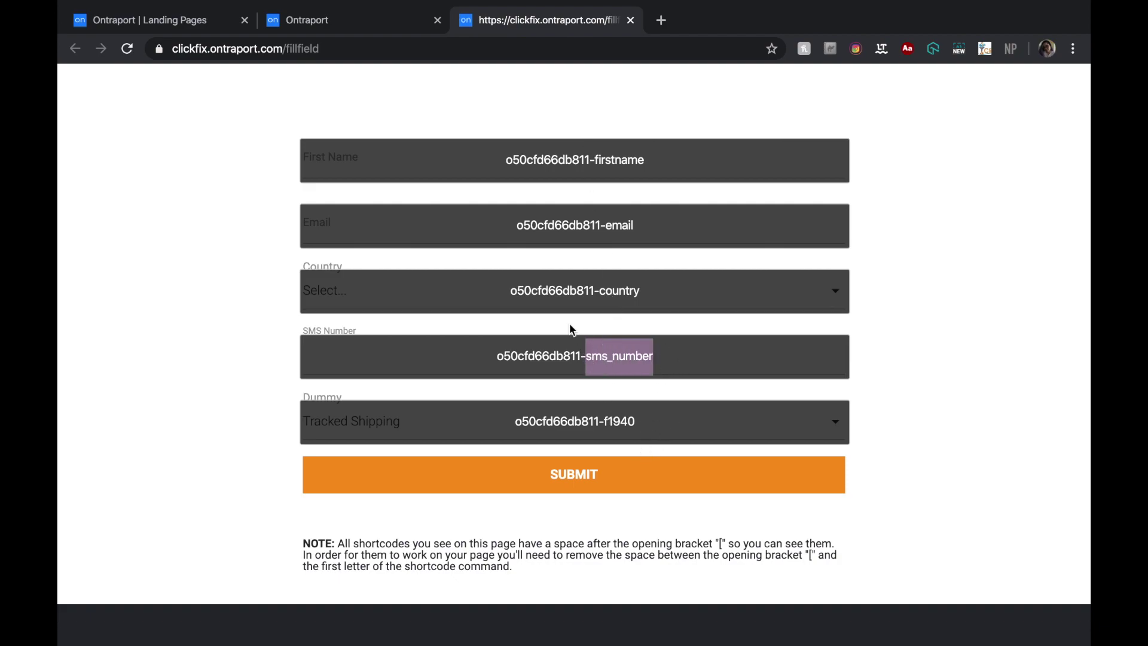
pyautogui.click(659, 413)
pyautogui.moveTo(656, 423); pyautogui.dragTo(607, 437)
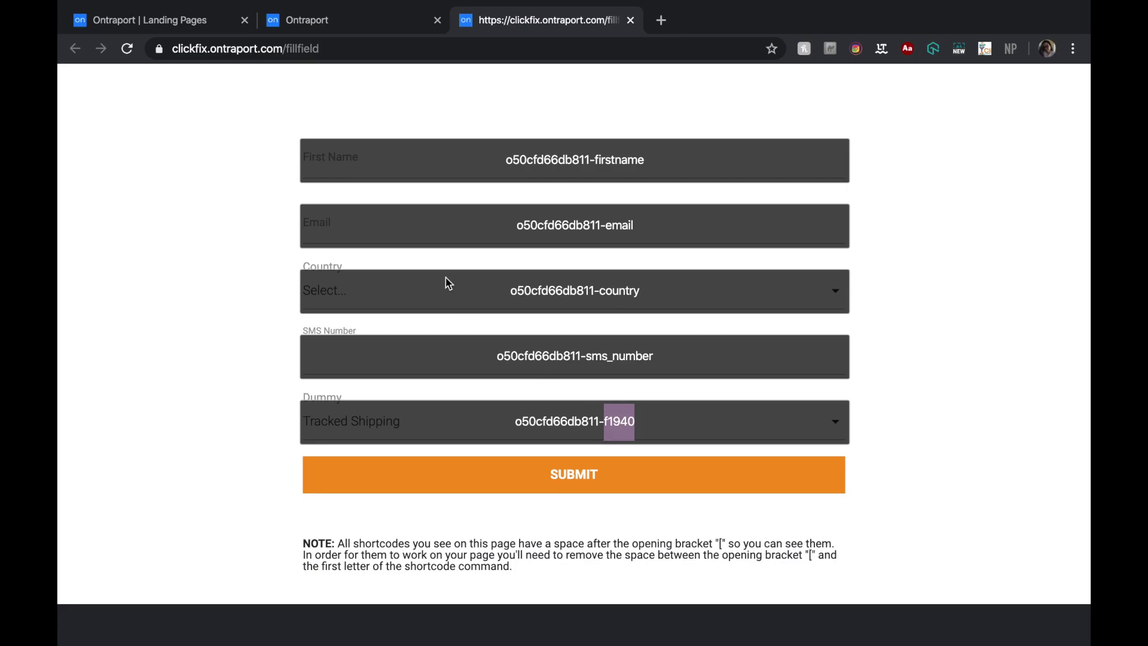
# Examine the header code's country and shipping shortcodes, focusing on the 'United States' condition that fills sms_number with +1
pyautogui.click(377, 31)
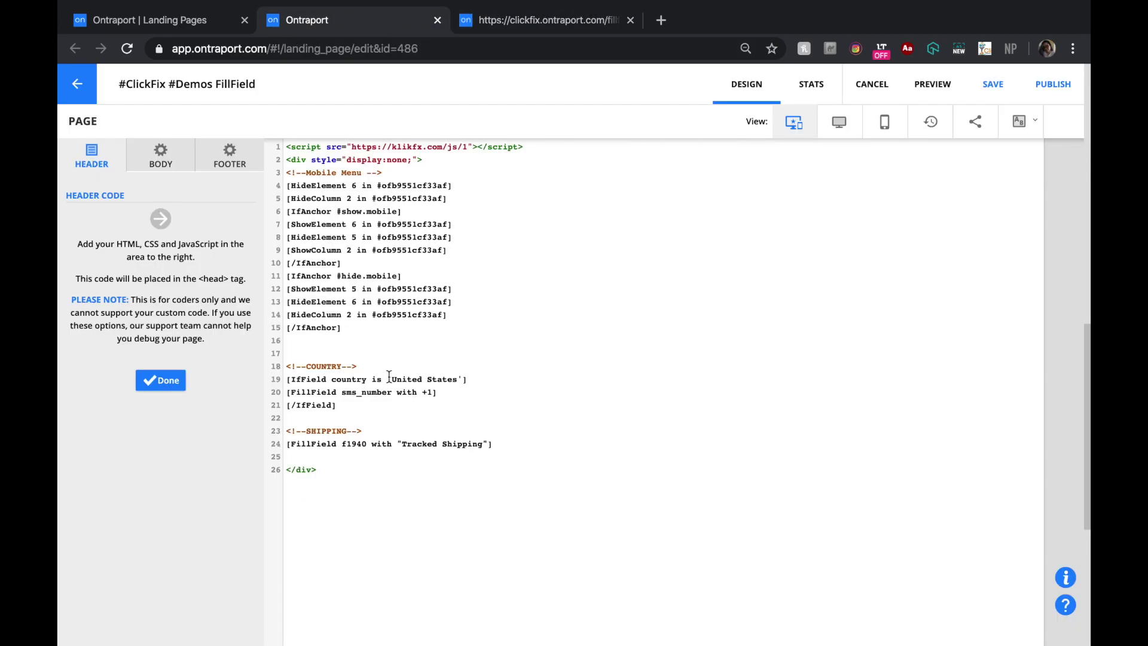
pyautogui.moveTo(491, 443); pyautogui.dragTo(284, 366)
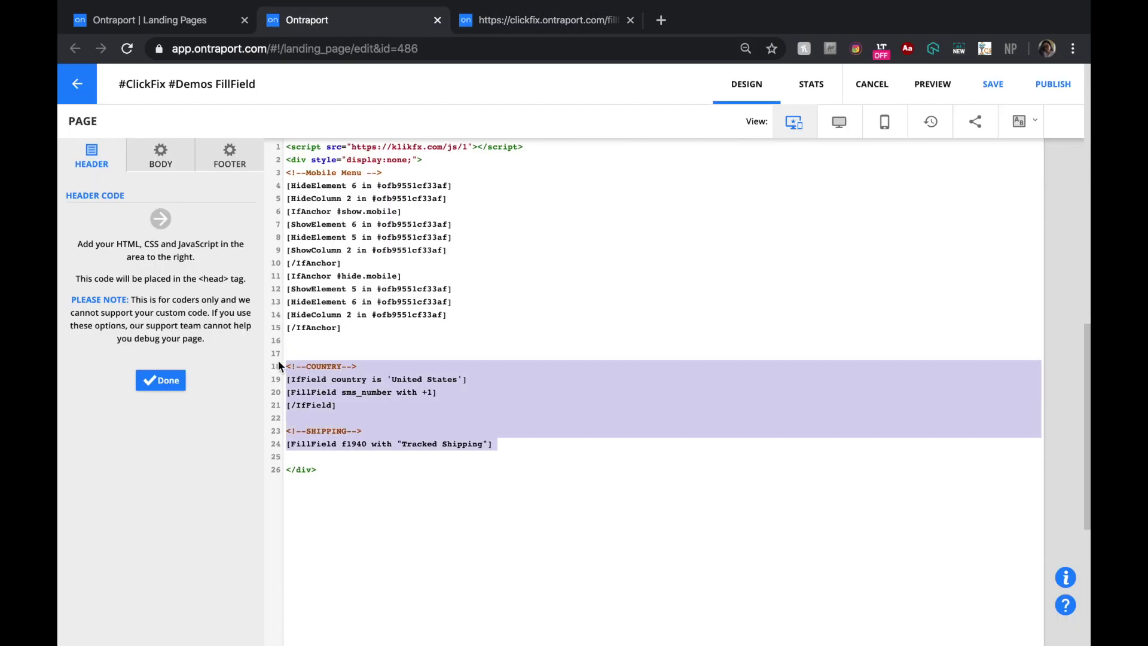
pyautogui.click(537, 448)
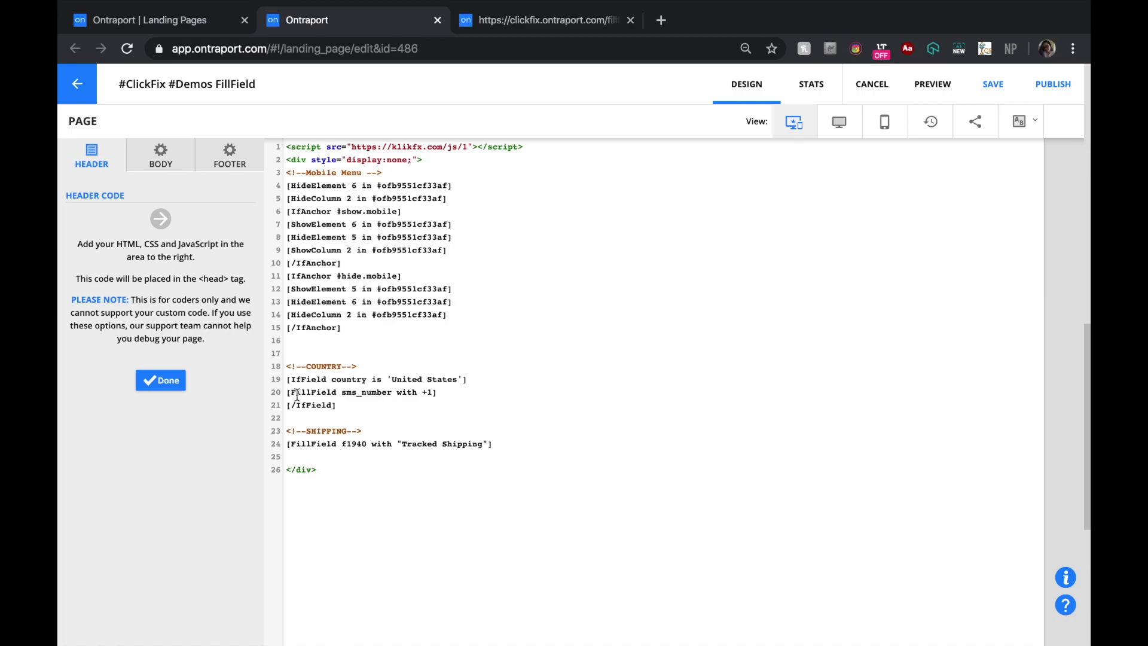
pyautogui.moveTo(341, 392); pyautogui.dragTo(352, 419)
pyautogui.click(421, 393)
pyautogui.click(352, 423)
pyautogui.moveTo(392, 381); pyautogui.dragTo(453, 398)
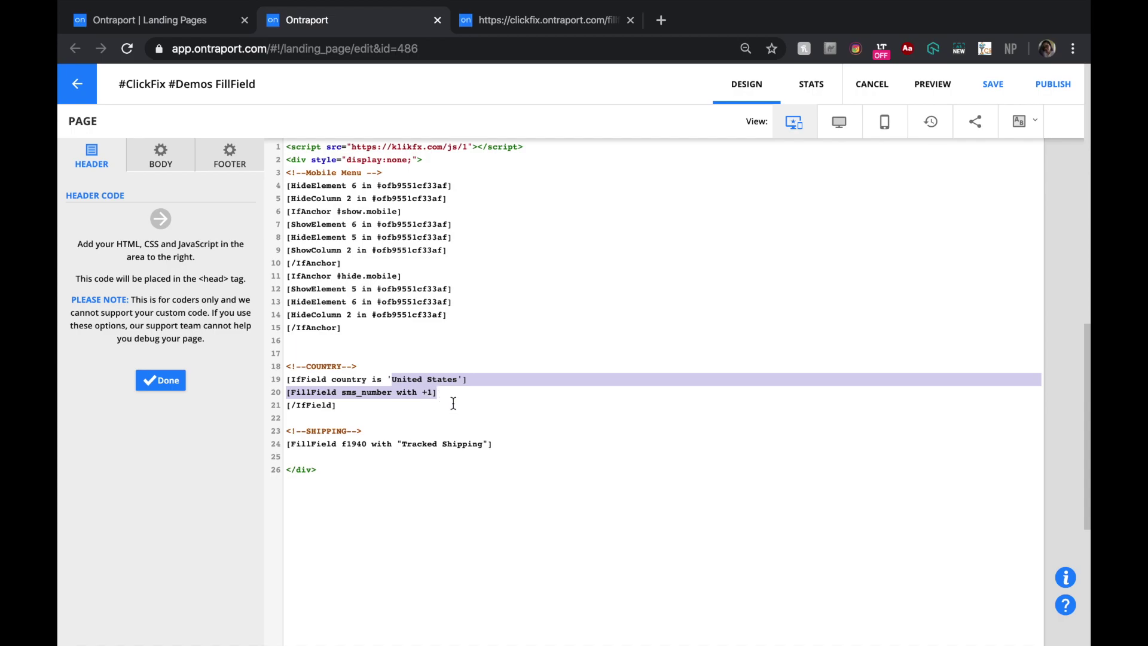
pyautogui.click(453, 397)
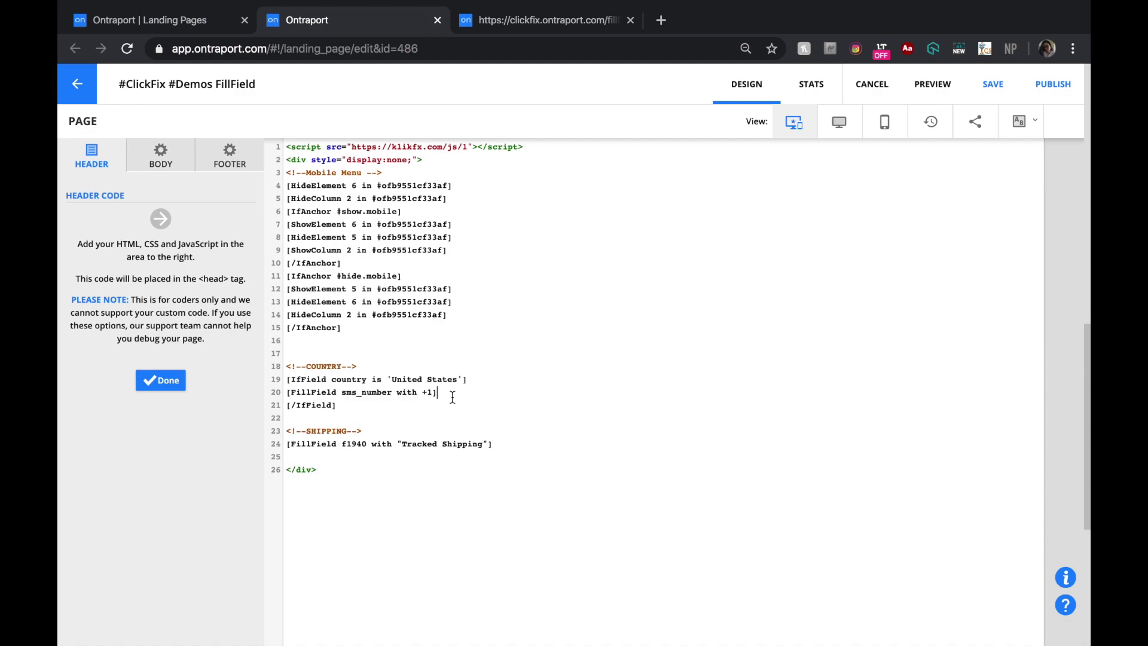
# Examine the "Tracked Shipping" FillField shortcode and compare its field name with the ID highlighted on the live page
pyautogui.moveTo(522, 444)
pyautogui.mouseDown()
pyautogui.moveTo(287, 443)
pyautogui.moveTo(505, 449)
pyautogui.mouseUp()
pyautogui.moveTo(288, 444); pyautogui.dragTo(371, 446)
pyautogui.click(359, 448)
pyautogui.click(566, 29)
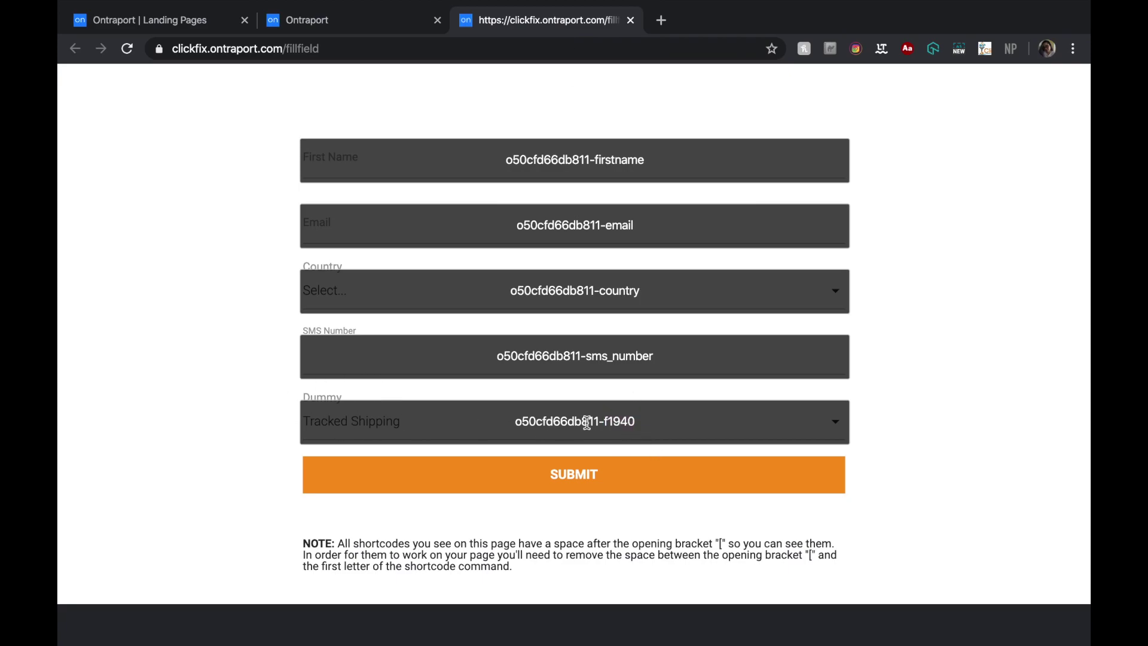
pyautogui.click(384, 24)
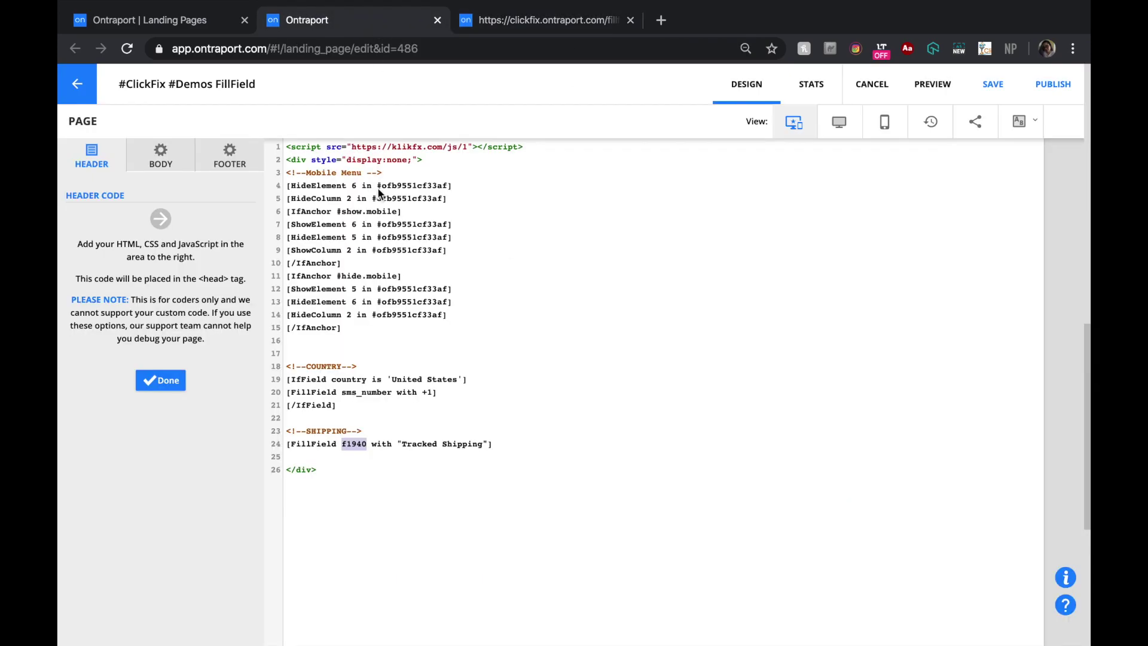
# Clear the field ID highlights on the live fillfield page and compare the Dummy dropdown's options with the shortcode's "Tracked Shipping" value
pyautogui.moveTo(402, 446); pyautogui.dragTo(431, 447)
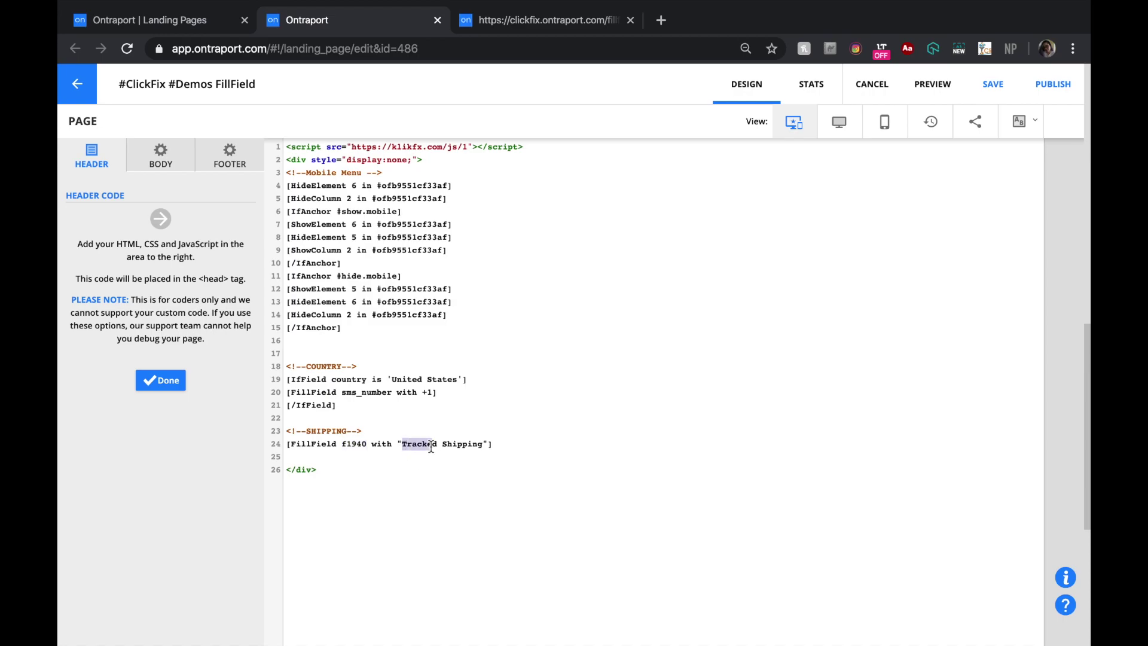
pyautogui.click(583, 21)
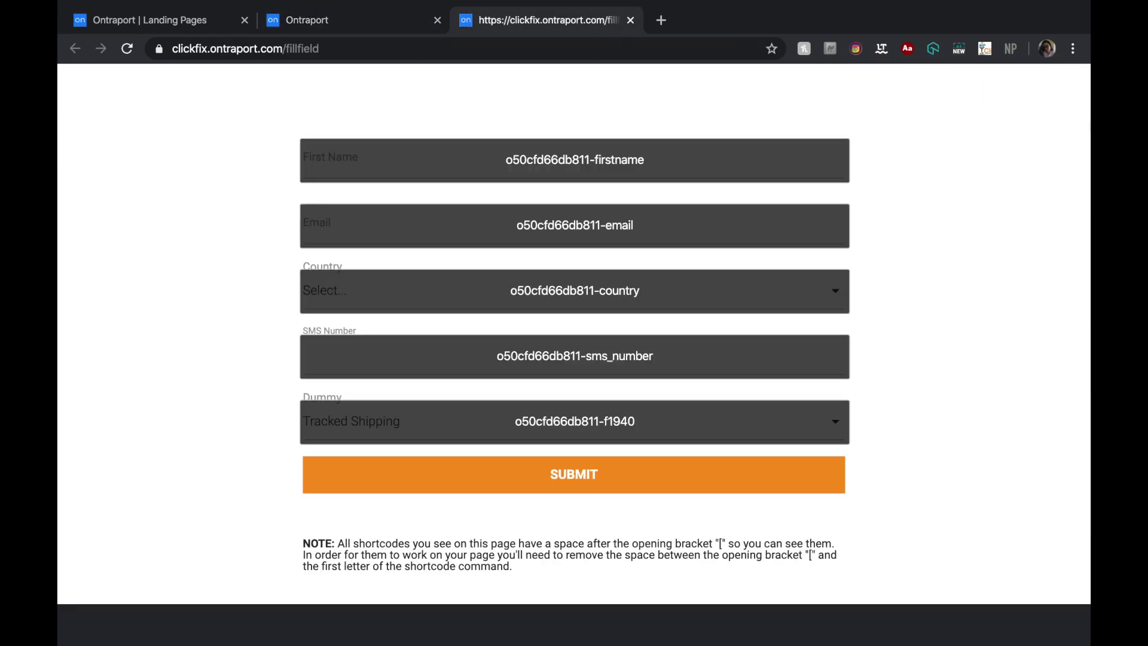
pyautogui.click(982, 52)
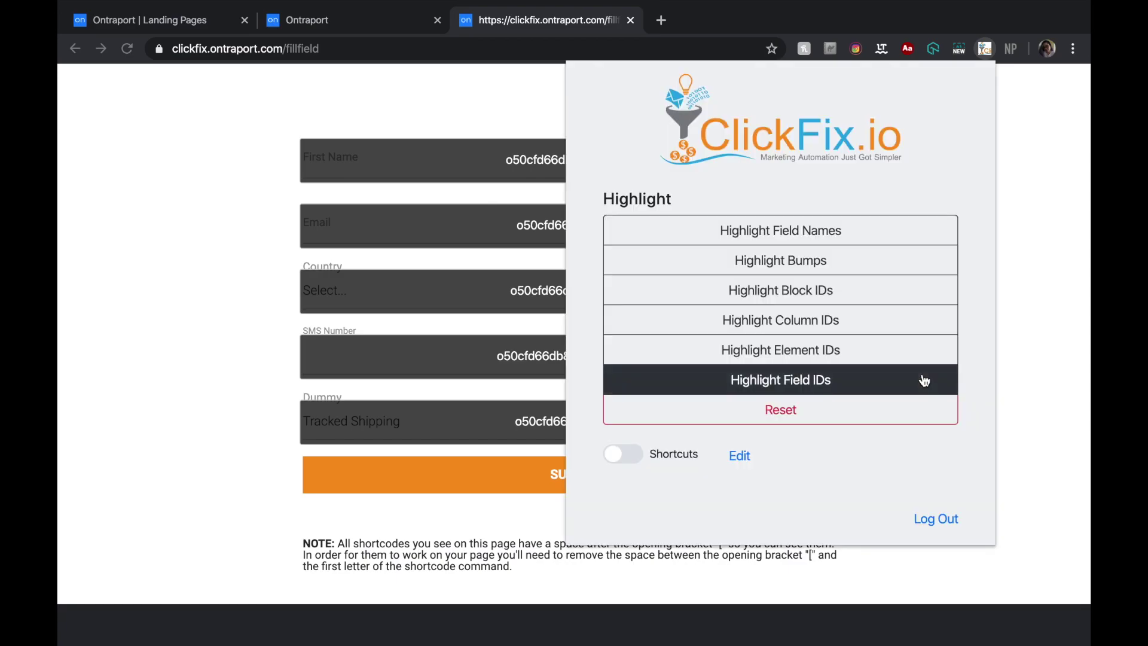
pyautogui.click(802, 418)
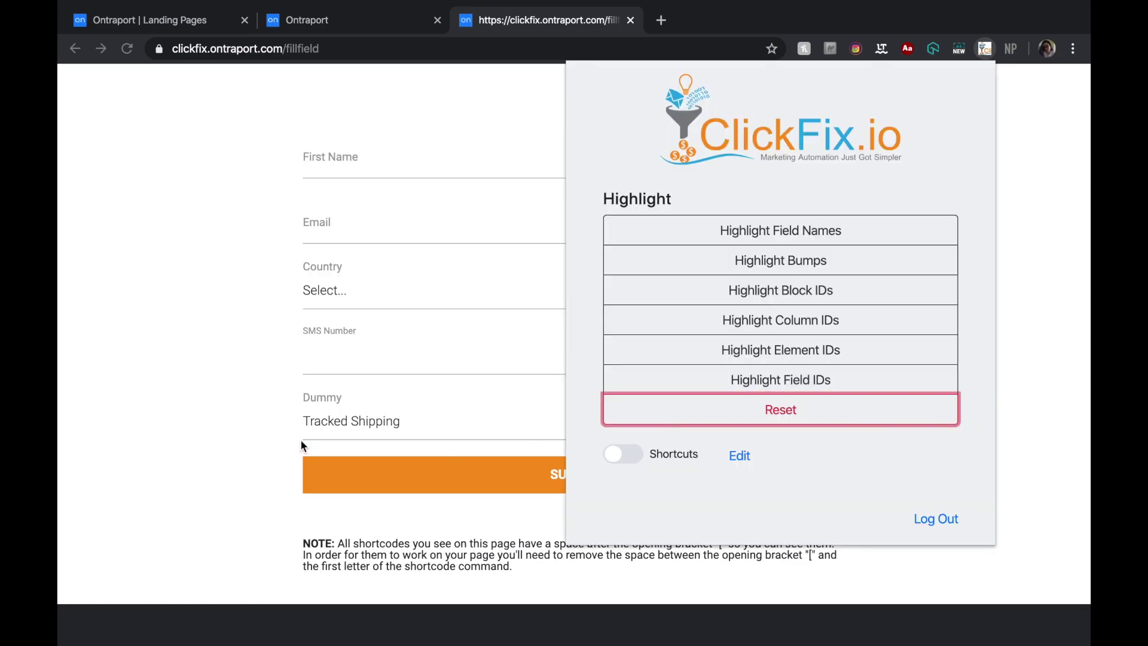
pyautogui.click(231, 422)
pyautogui.click(411, 434)
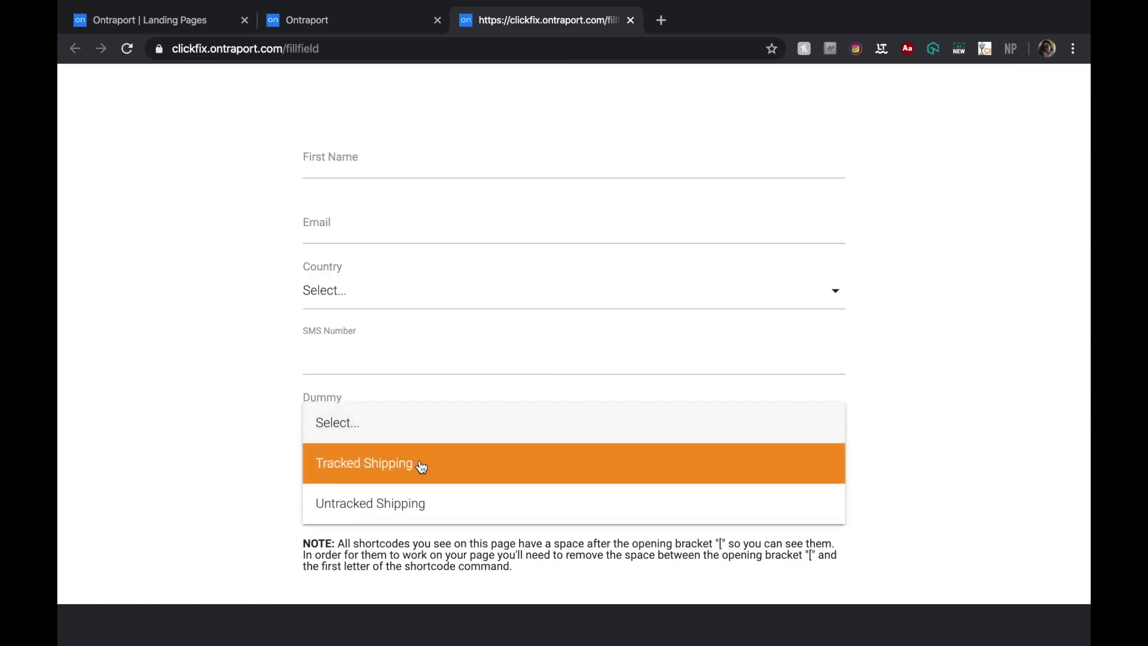
pyautogui.click(314, 471)
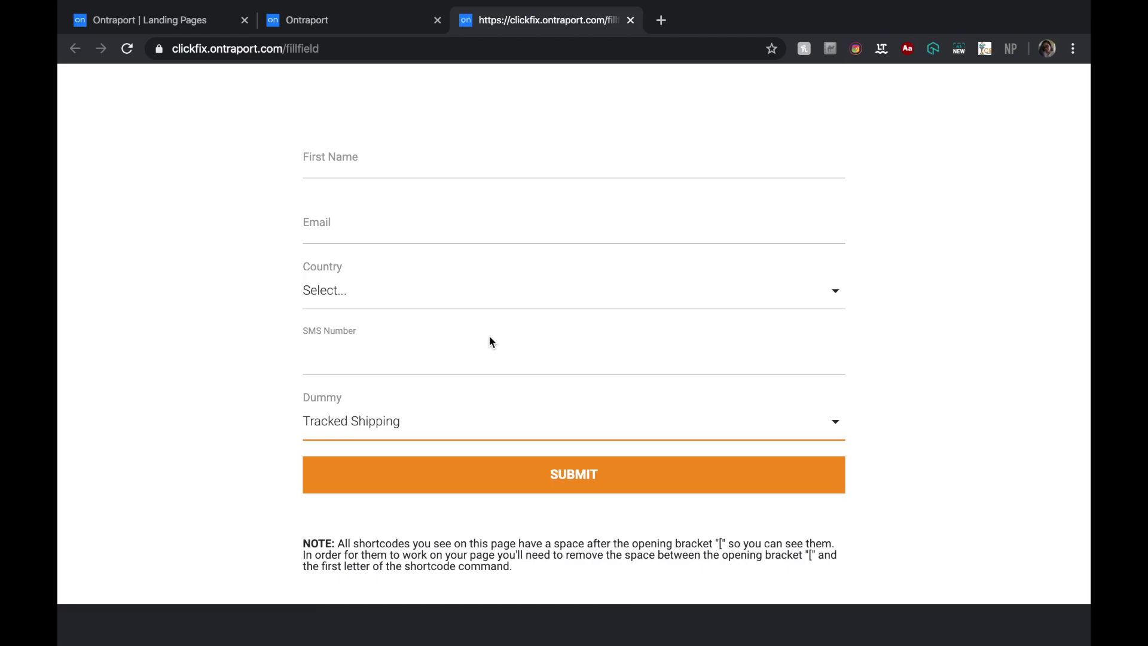
# Finish editing the FillField demo page's header code, then save and publish the page
pyautogui.click(335, 20)
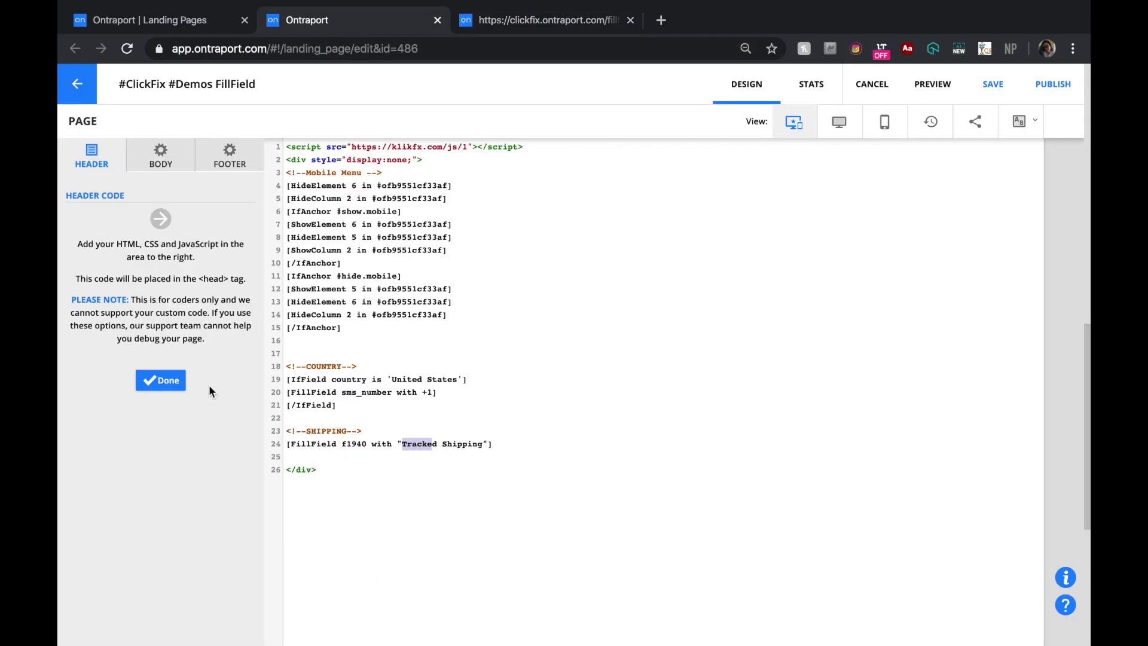
pyautogui.click(174, 382)
pyautogui.click(1053, 86)
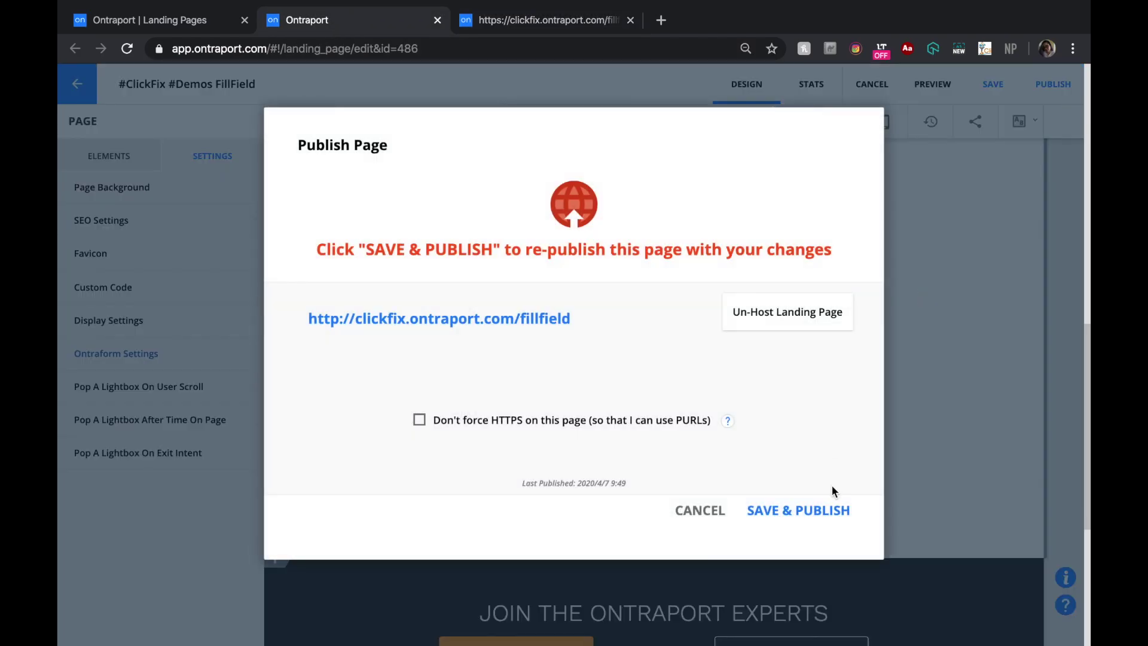
pyautogui.click(825, 510)
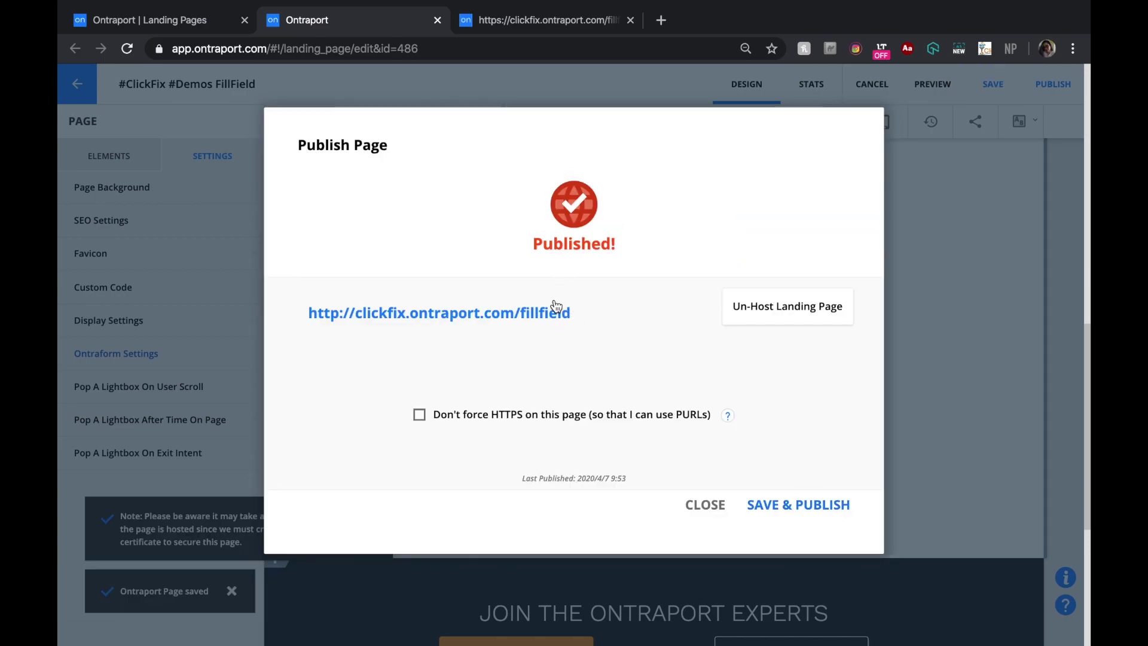
# Open the republished fillfield page and test its Shipping dropdown, switching to Untracked Shipping and back to Tracked Shipping
pyautogui.click(554, 308)
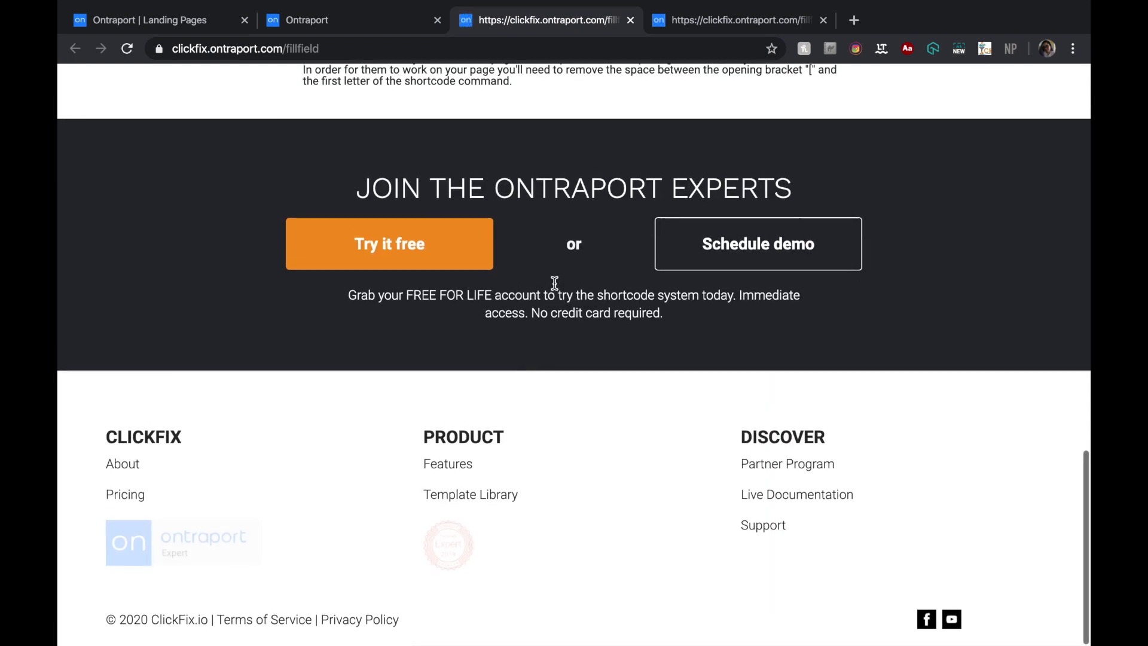
pyautogui.scroll(3, 553, 289)
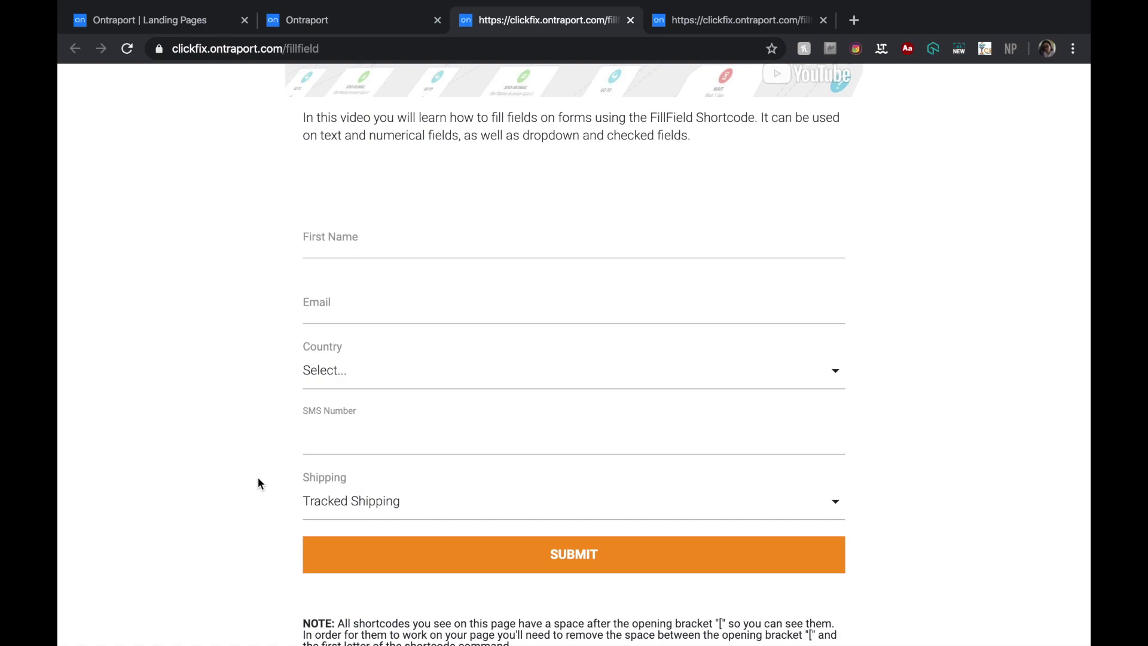
pyautogui.moveTo(303, 501); pyautogui.dragTo(379, 513)
pyautogui.click(379, 512)
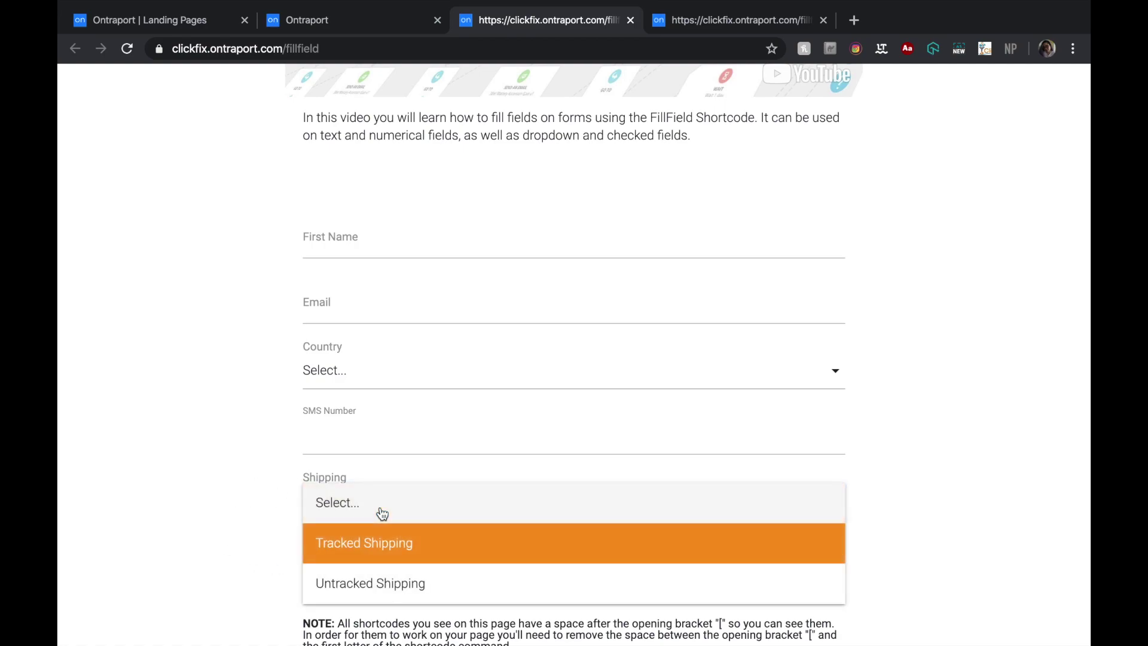
pyautogui.click(379, 592)
pyautogui.click(413, 517)
pyautogui.click(405, 543)
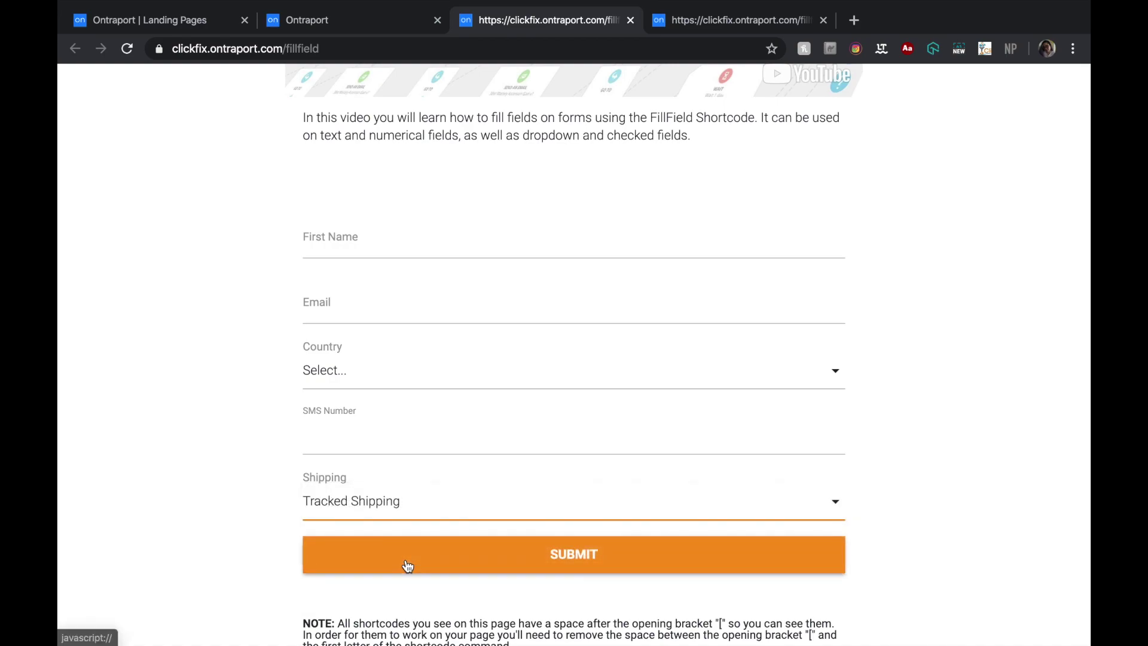
# Select United States as the country and check the SMS Number field for the prefilled country code
pyautogui.click(391, 369)
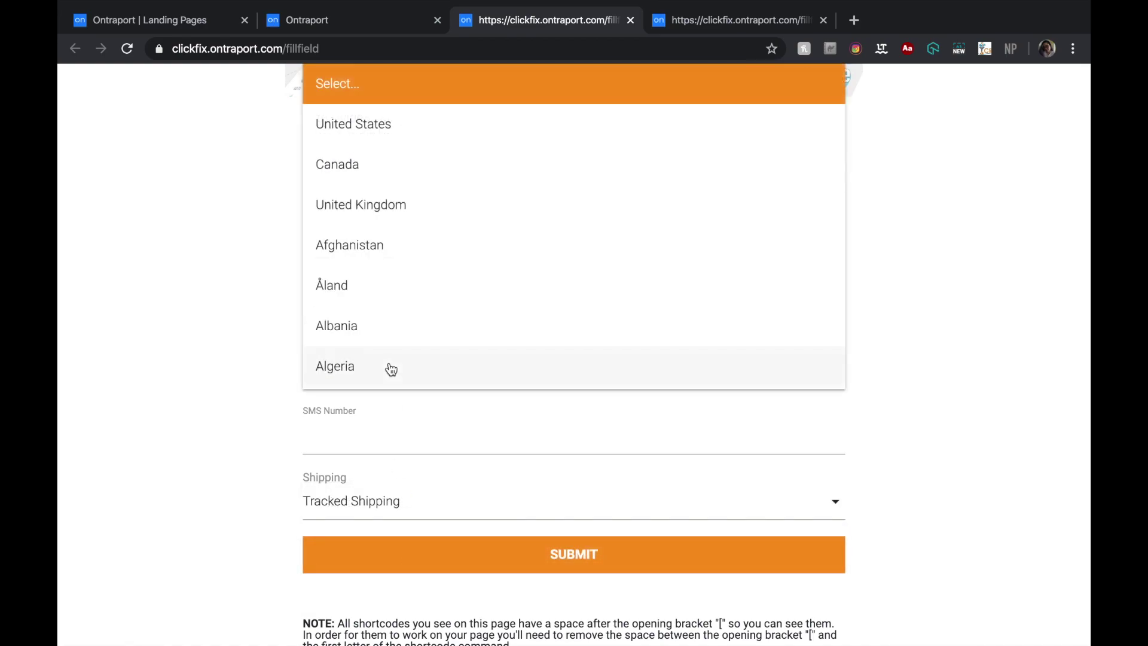
pyautogui.click(444, 124)
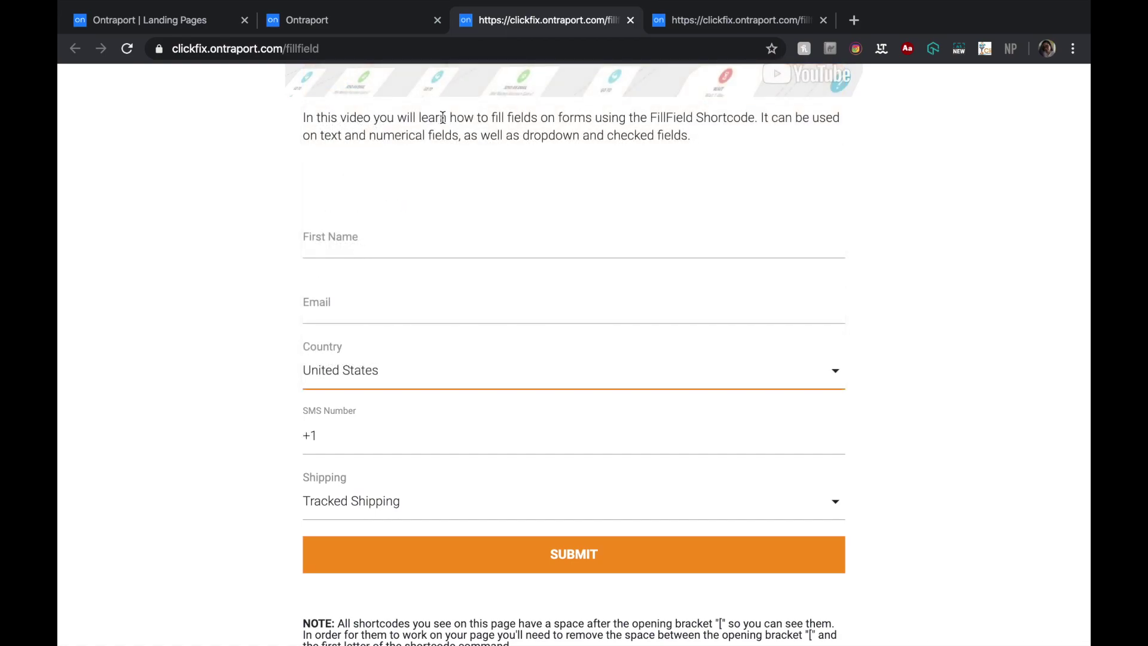
pyautogui.click(318, 435)
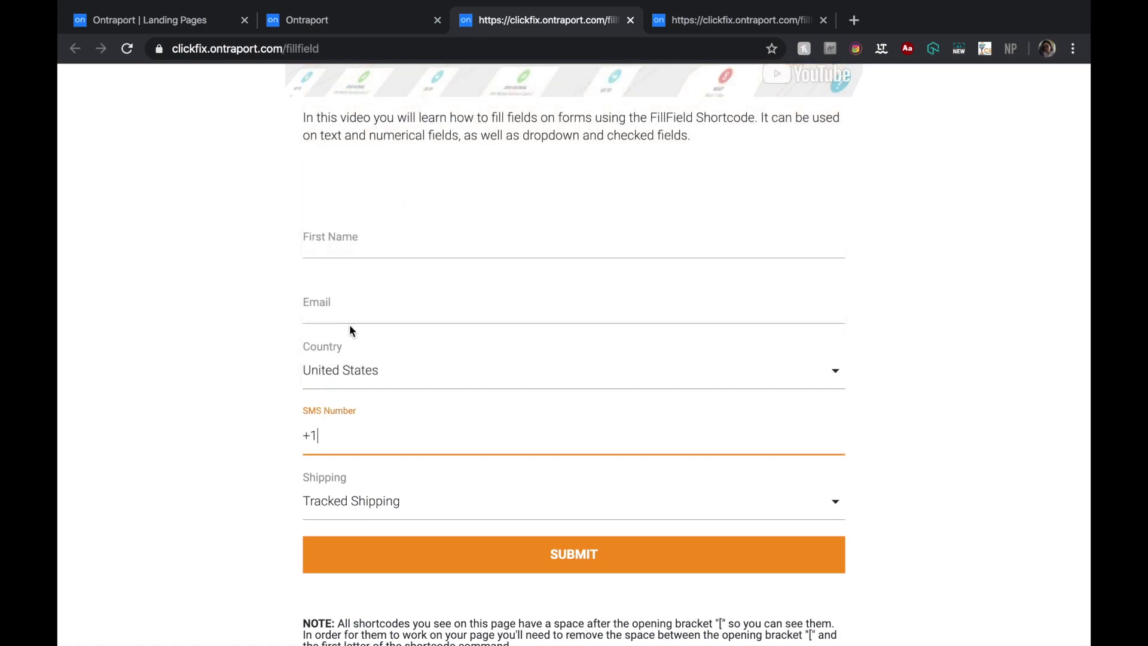
# Return to the FillField demo page's editor and close the publishing dialog
pyautogui.click(369, 34)
pyautogui.click(687, 505)
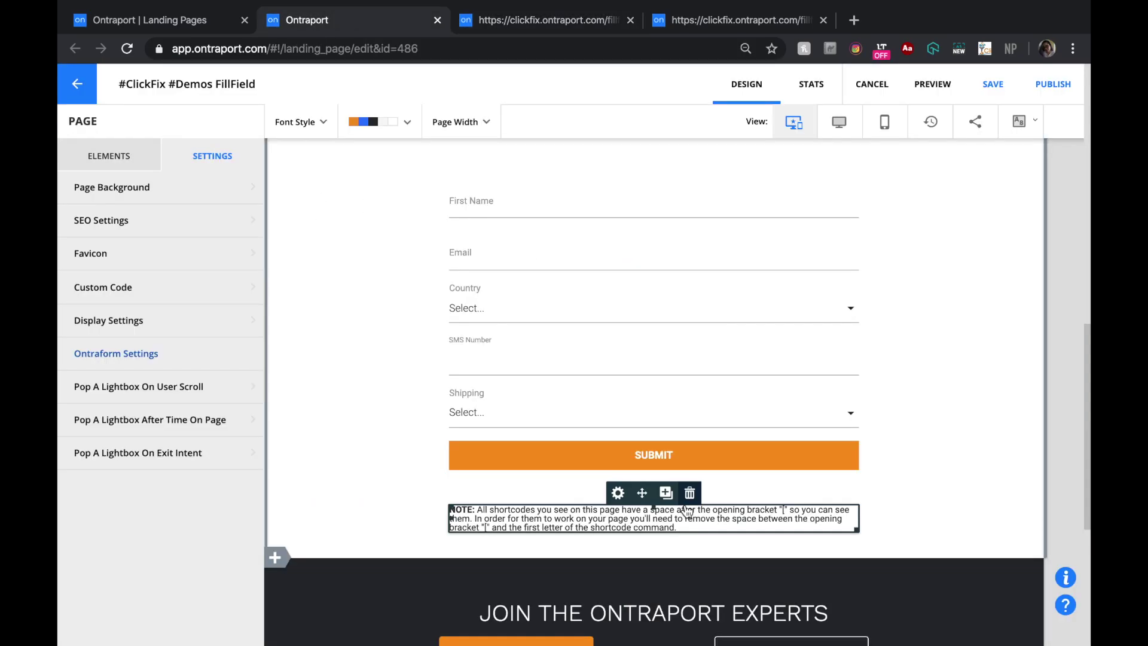